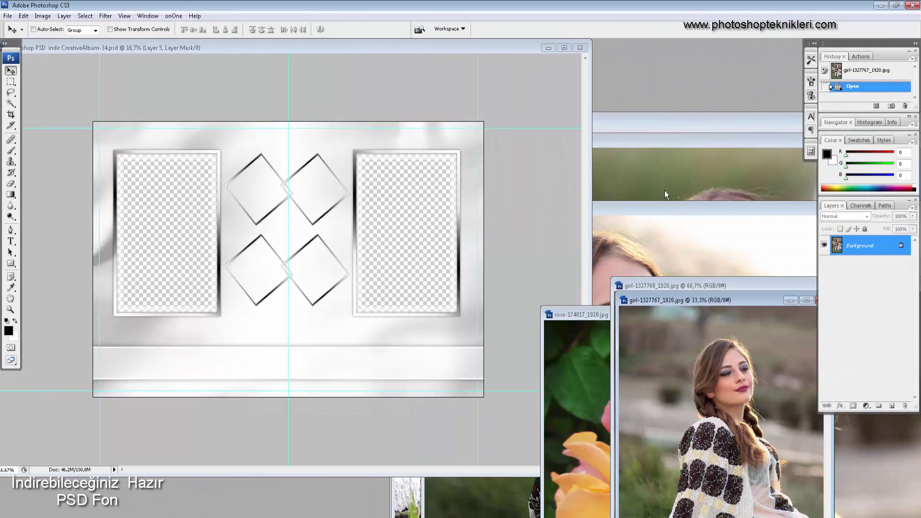
- Move two portrait windows aside and bring girl-1403417_1920.jpg to the front
left_click_drag(663, 209, 693, 268)
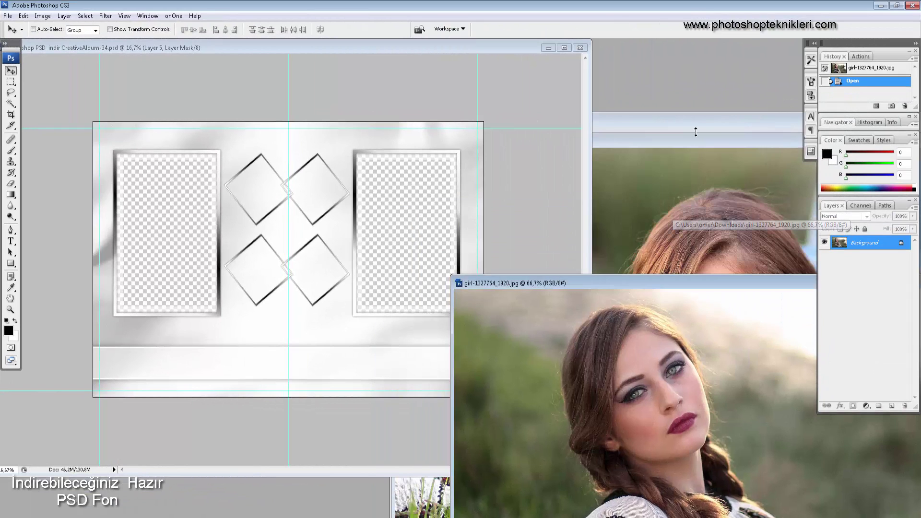
mouse_move(698, 141)
left_mouse_down()
mouse_move(769, 324)
mouse_move(759, 277)
left_mouse_up()
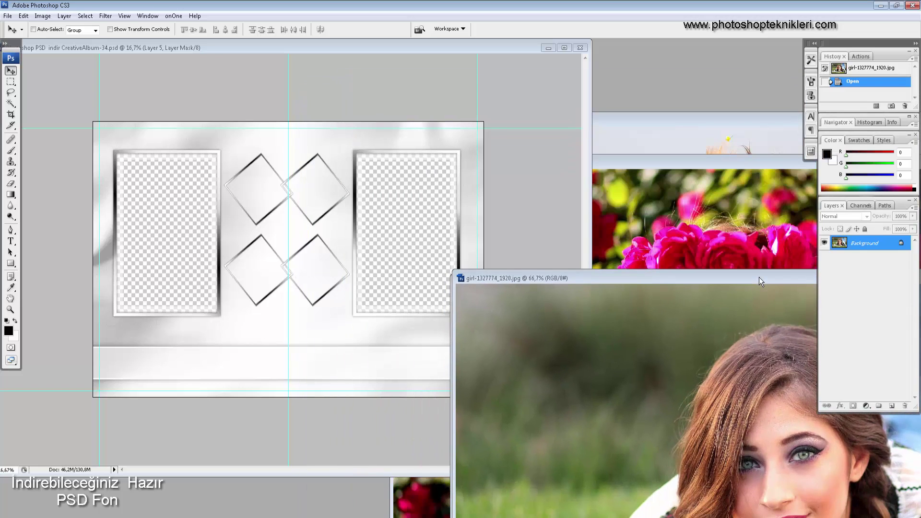
left_click(719, 162)
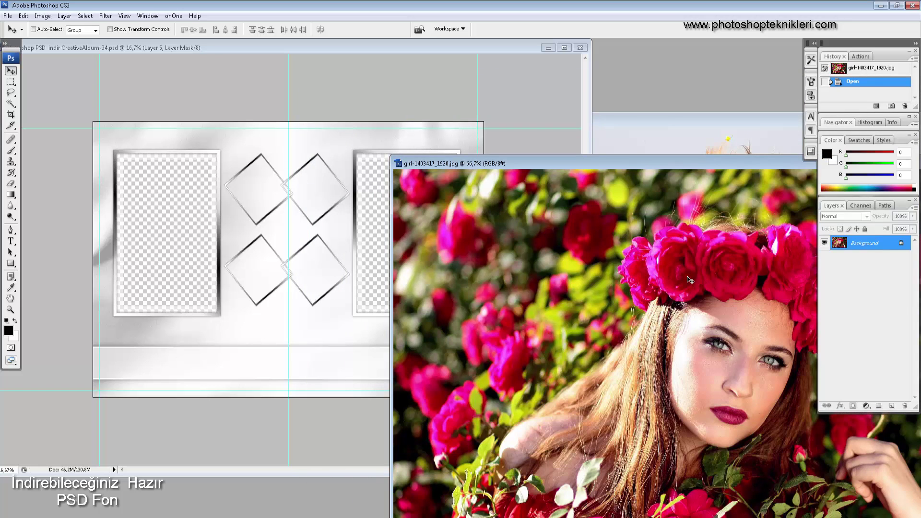
- Copy the rose-crowned portrait into the left frame, scaled to about 156%
mouse_move(544, 319)
left_mouse_down()
mouse_move(278, 287)
mouse_move(200, 221)
left_mouse_up()
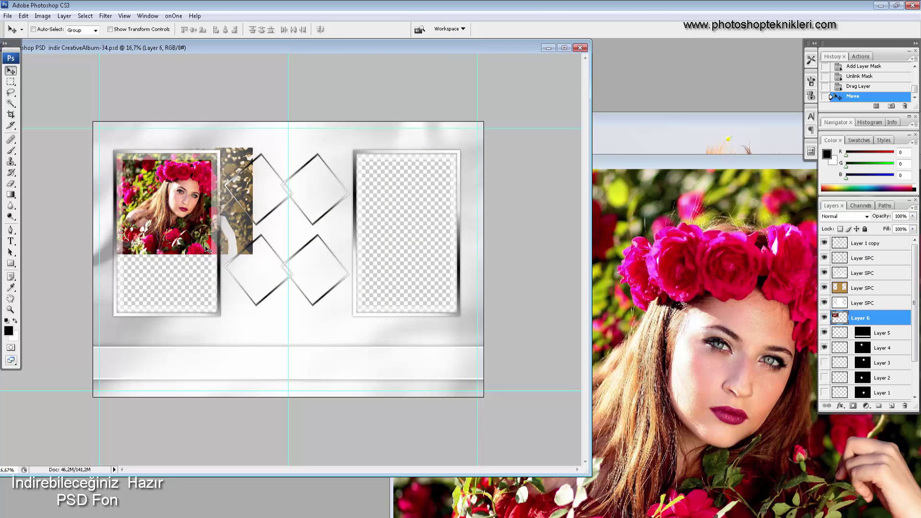
key("ctrl+t")
left_click_drag(255, 253, 339, 313)
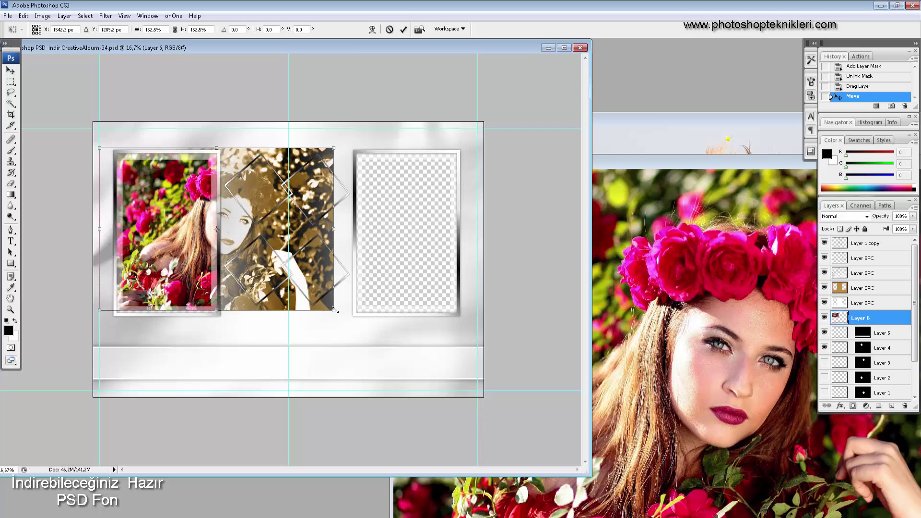
left_click_drag(294, 279, 245, 281)
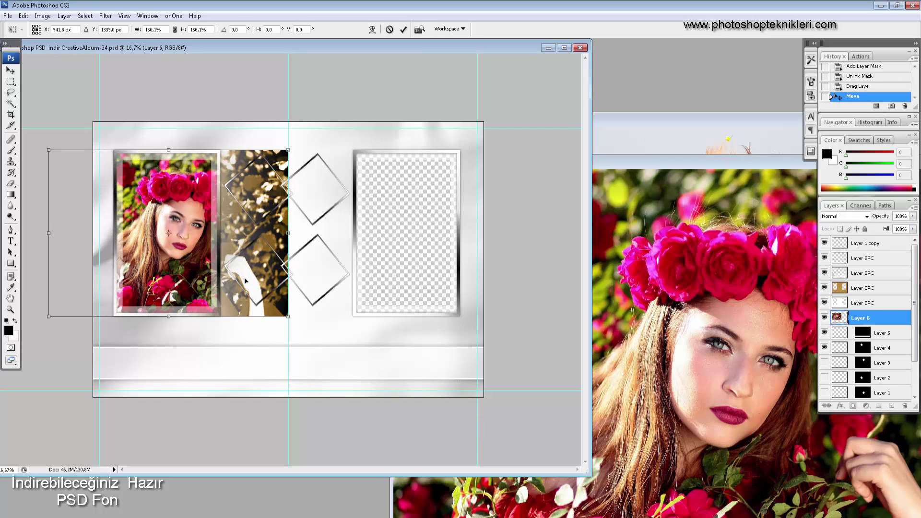
key("Return")
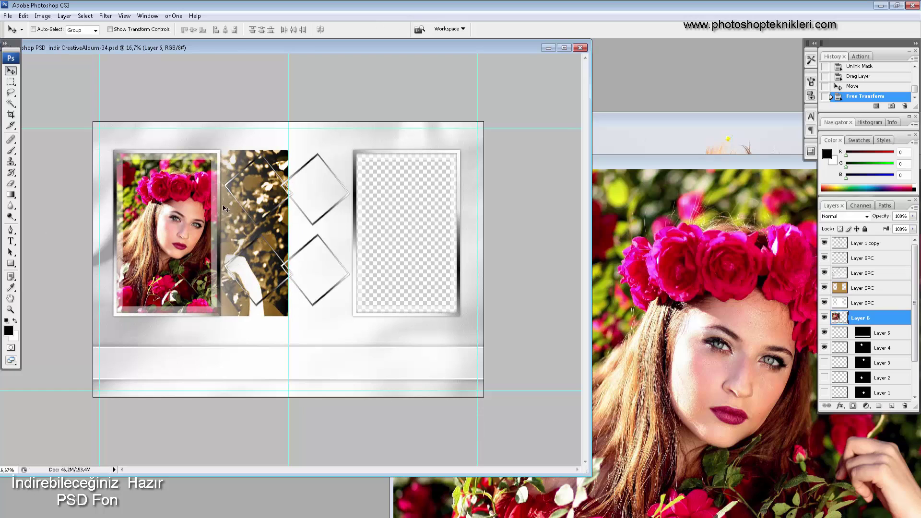
left_click_drag(191, 286, 183, 281)
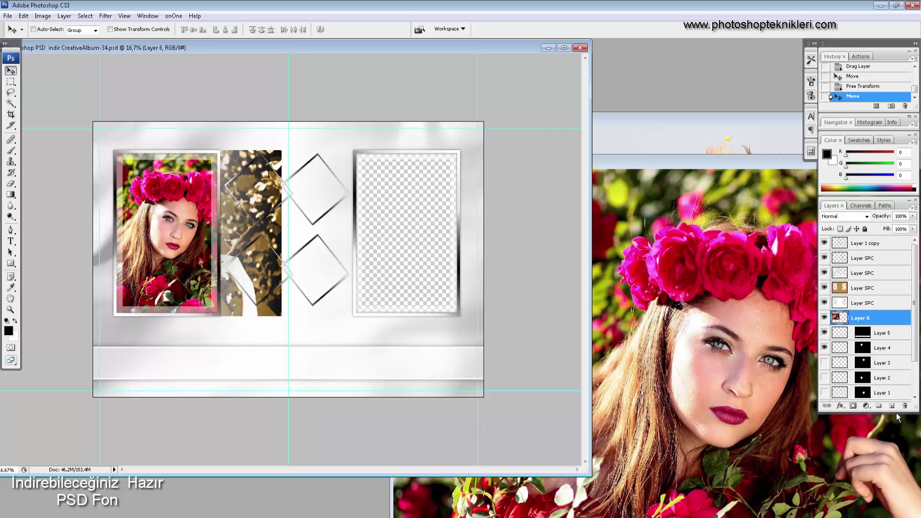
- Mask the portrait to the left frame's shape with a layer mask
left_click_drag(896, 412, 896, 475)
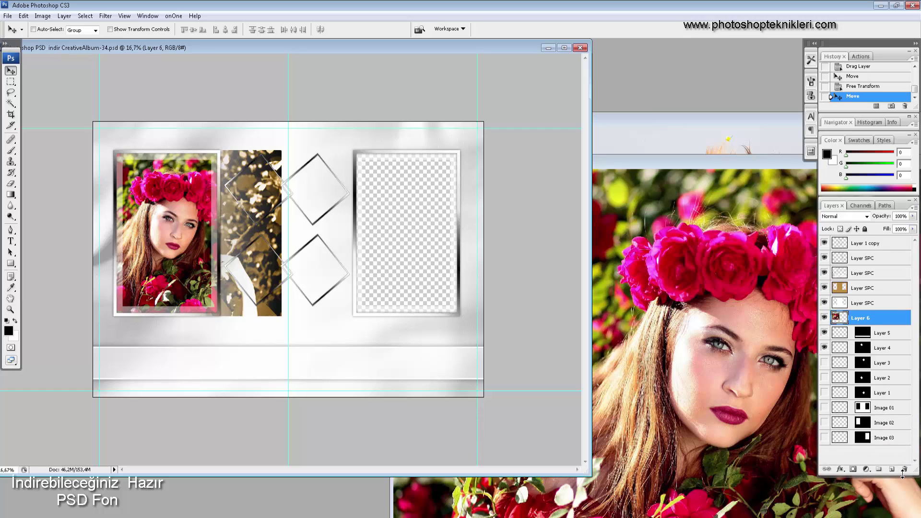
left_click(862, 424, "ctrl")
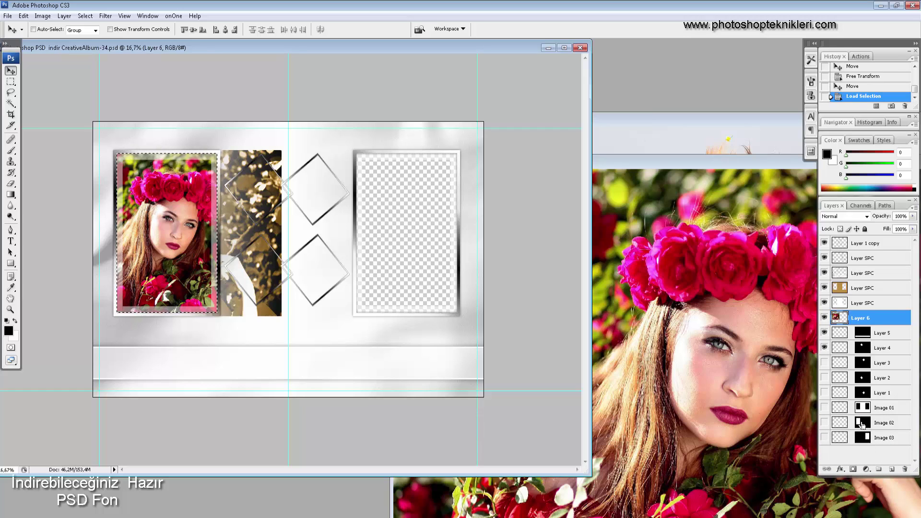
left_click(854, 469)
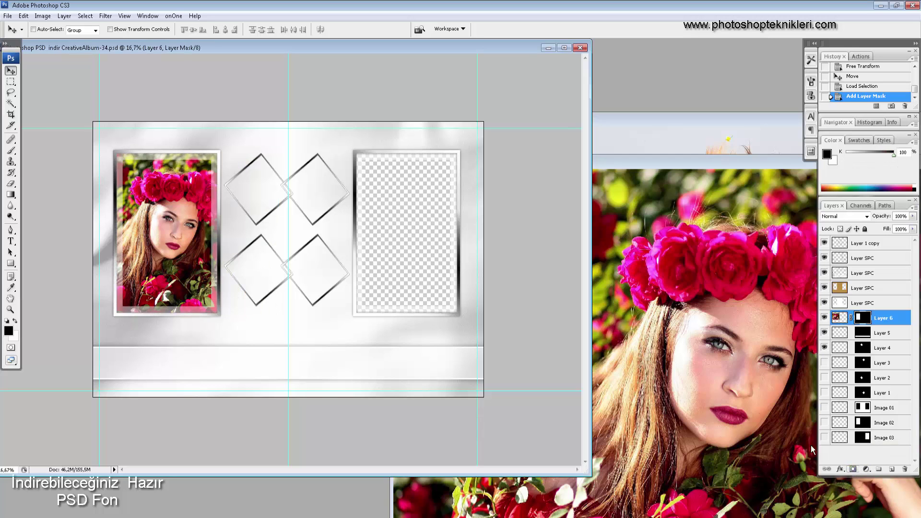
- Close the rose portrait and place the yellow-field portrait over the right frame at about 156%
left_click(635, 166)
key("ctrl+w")
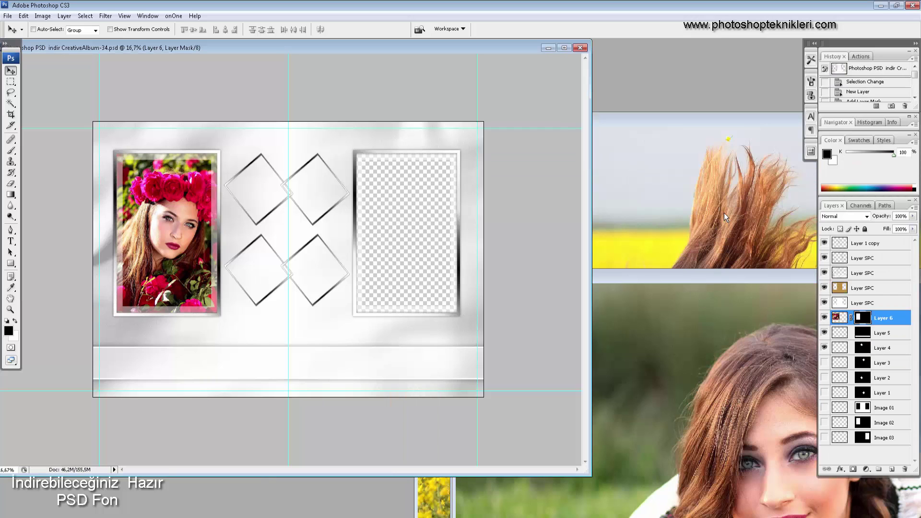
left_click(642, 157)
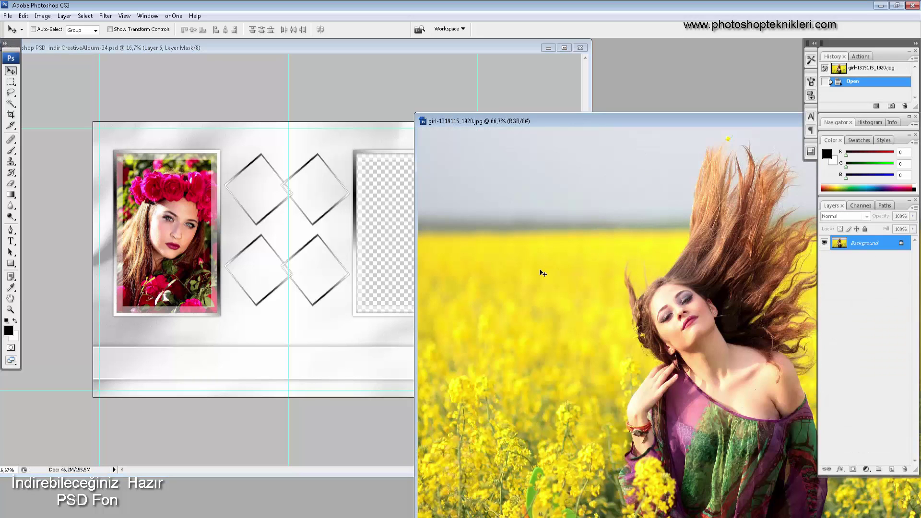
left_click_drag(422, 263, 378, 209)
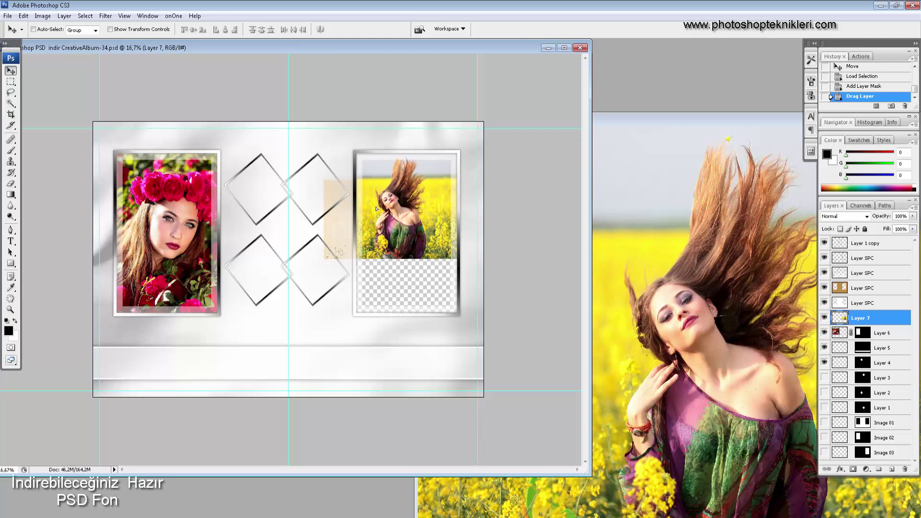
key("ctrl+t")
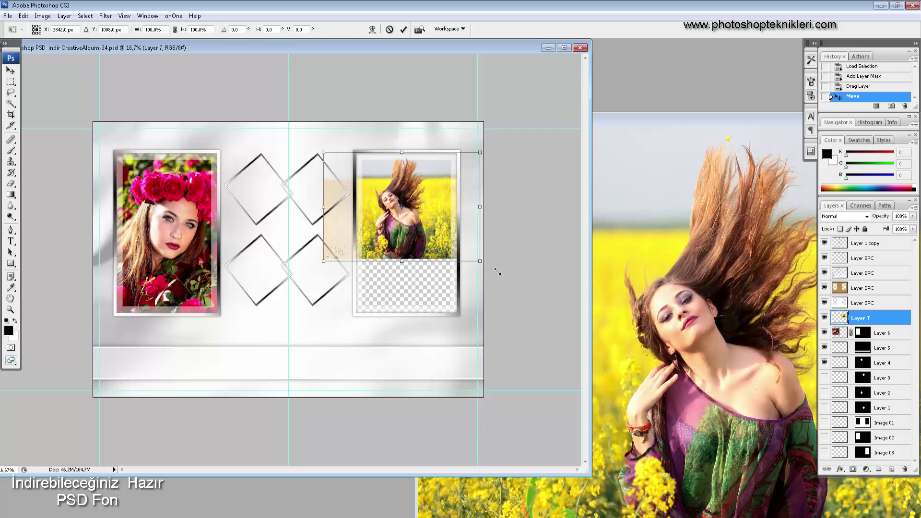
left_click_drag(480, 262, 564, 318)
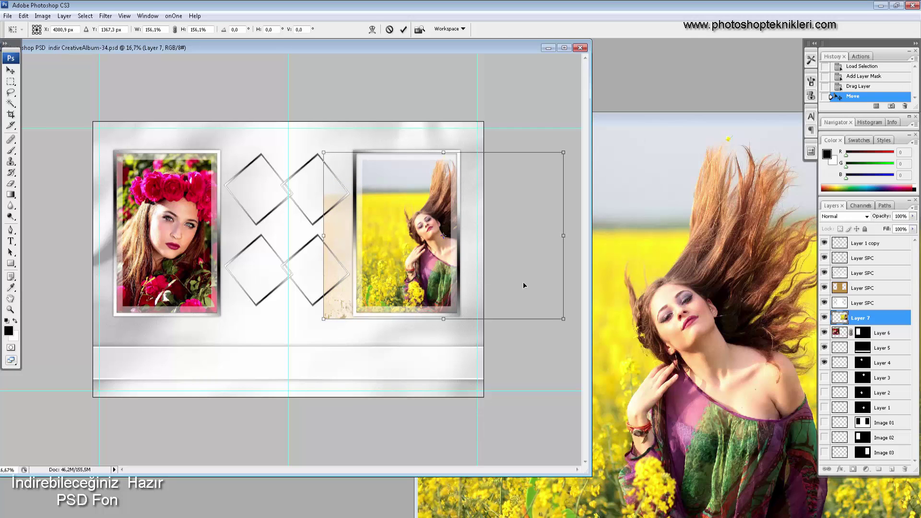
left_click_drag(523, 283, 493, 282)
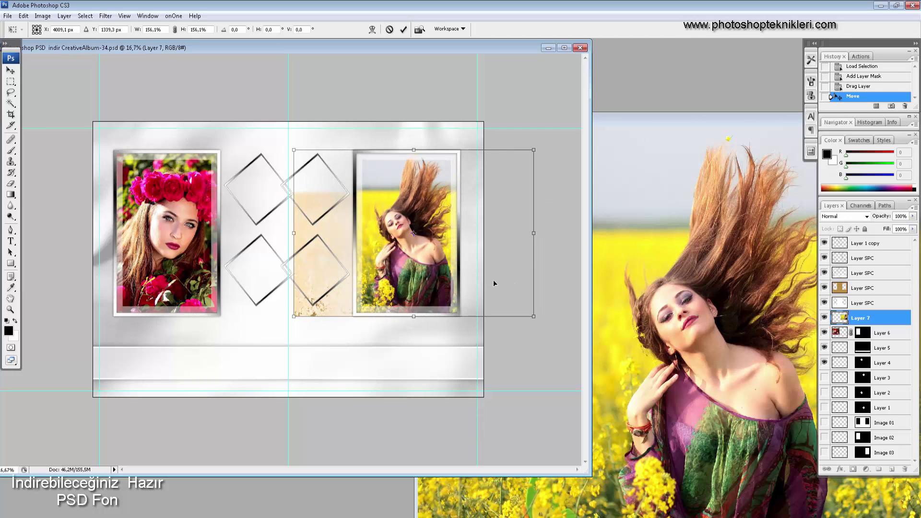
key("Return")
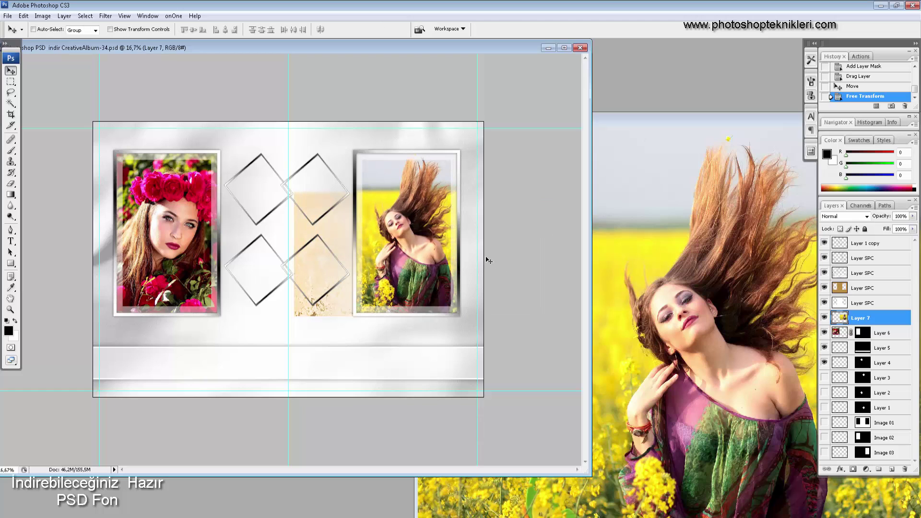
- Mask the yellow-field portrait to the right frame's shape (Image 03)
left_click(872, 453, "ctrl")
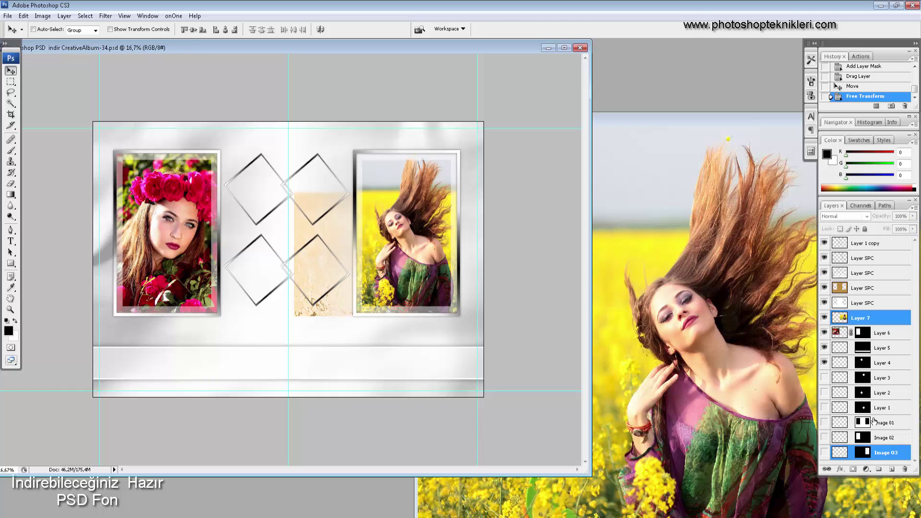
left_click(874, 455, "ctrl")
left_click(869, 453, "ctrl")
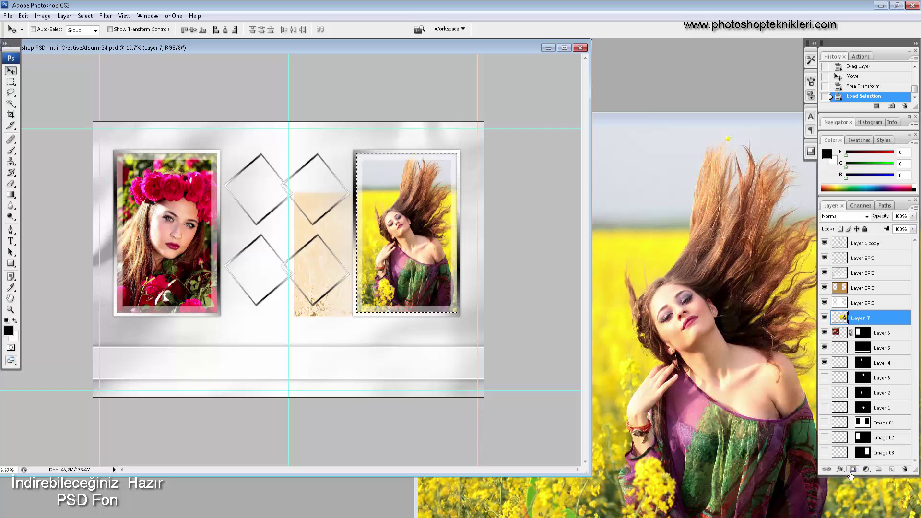
left_click(853, 470)
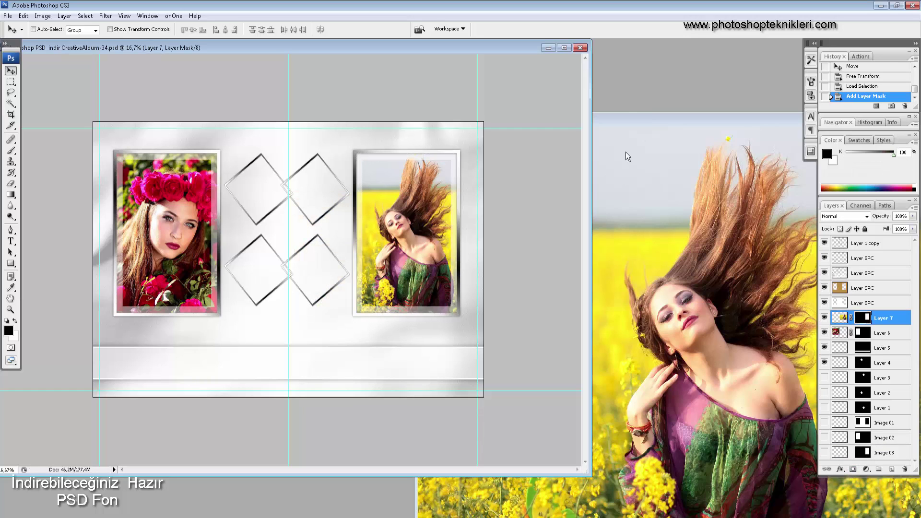
left_click(634, 114)
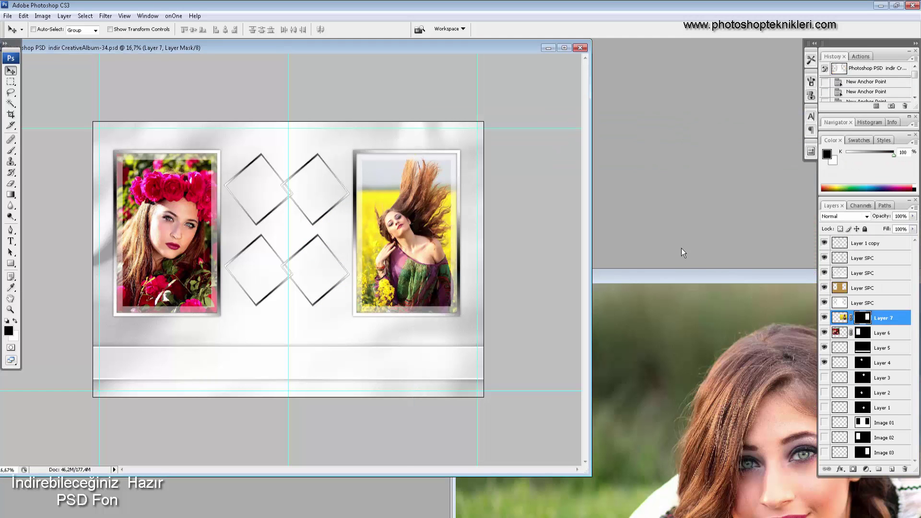
- Copy the grass-lying portrait into the album and raise its layer near the top
left_click_drag(701, 278, 658, 125)
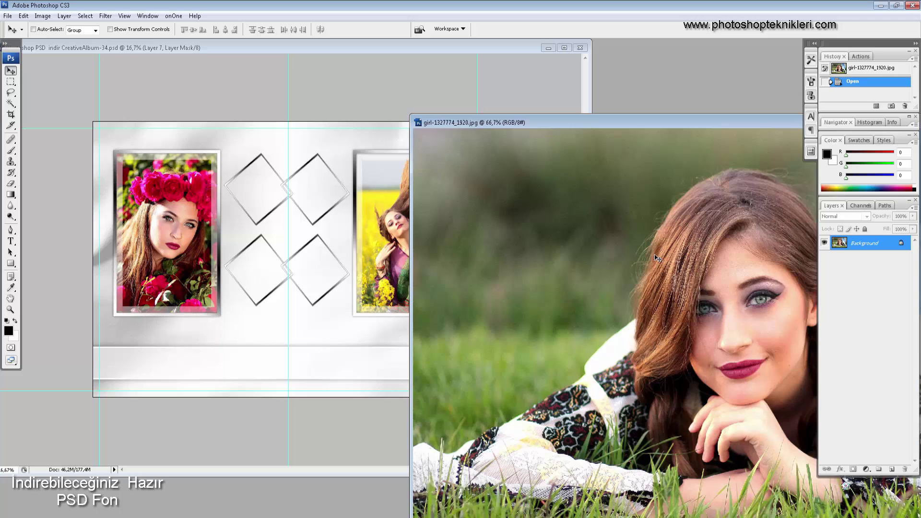
mouse_move(660, 258)
left_mouse_down()
mouse_move(299, 256)
mouse_move(274, 211)
left_mouse_up()
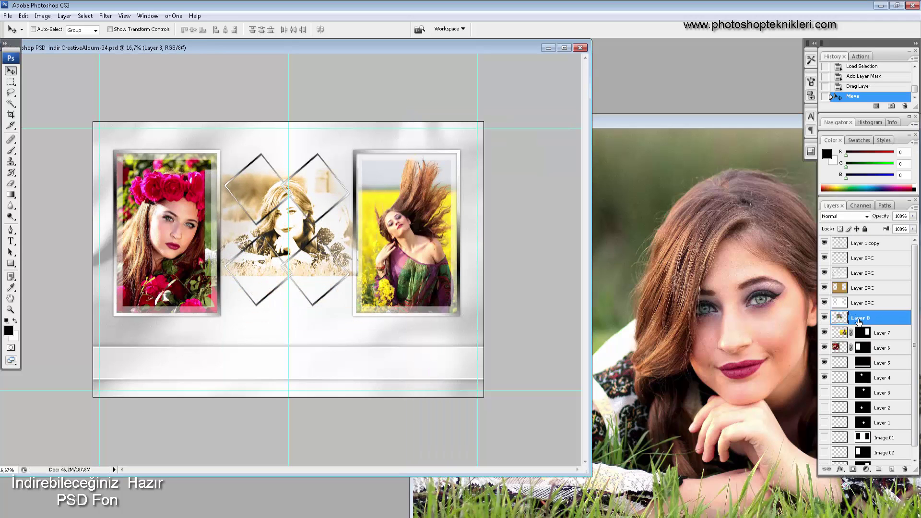
left_click(825, 244)
left_click_drag(858, 319, 859, 258)
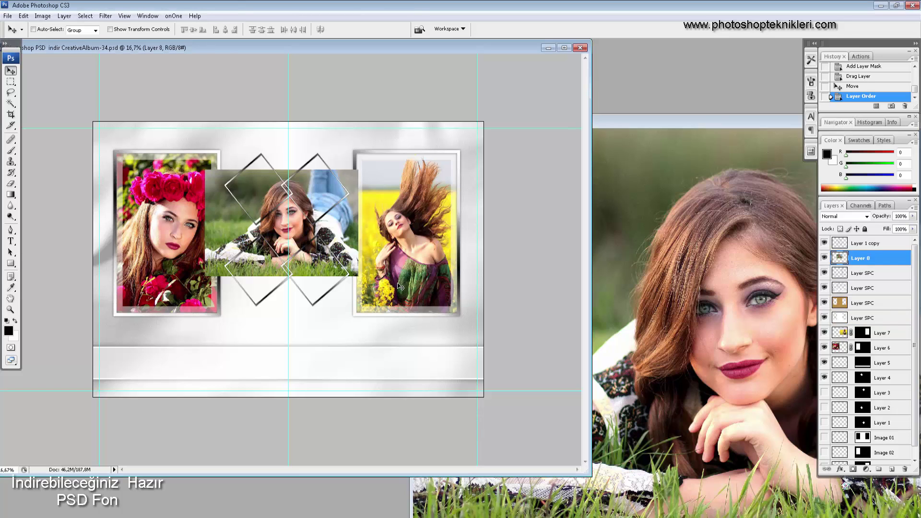
- Rotate and shrink the grass photo to about 54% over the upper-left diamond
key("ctrl+t")
mouse_move(365, 283)
left_mouse_down()
mouse_move(370, 250)
mouse_move(344, 241)
mouse_move(365, 207)
left_mouse_up()
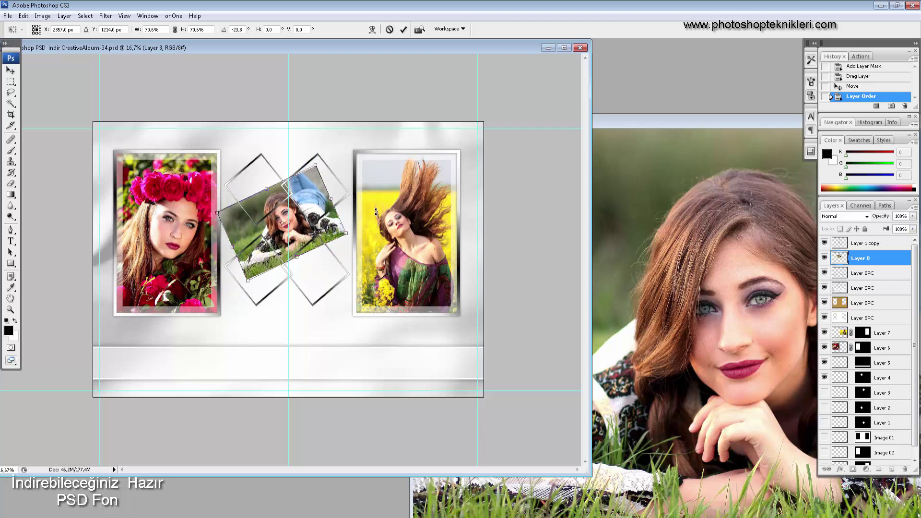
left_click_drag(297, 218, 278, 195)
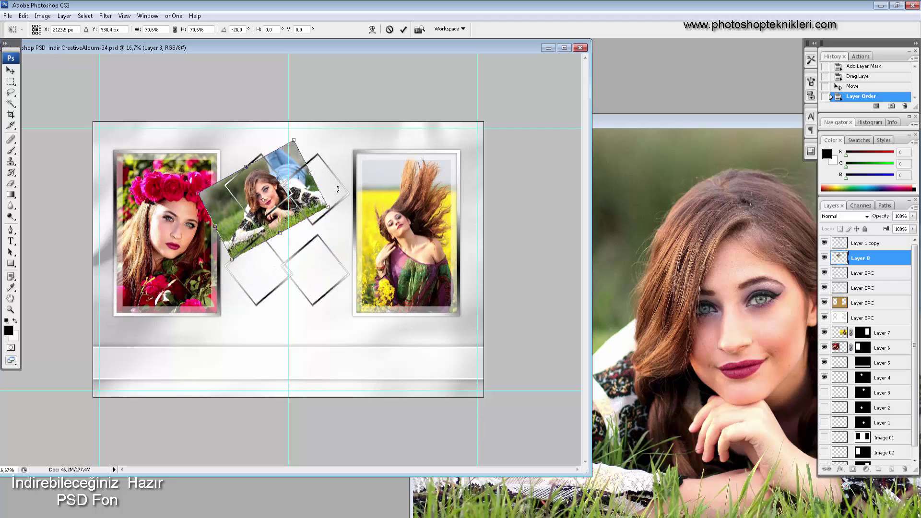
left_click_drag(361, 207, 361, 184)
key("ctrl+plus")
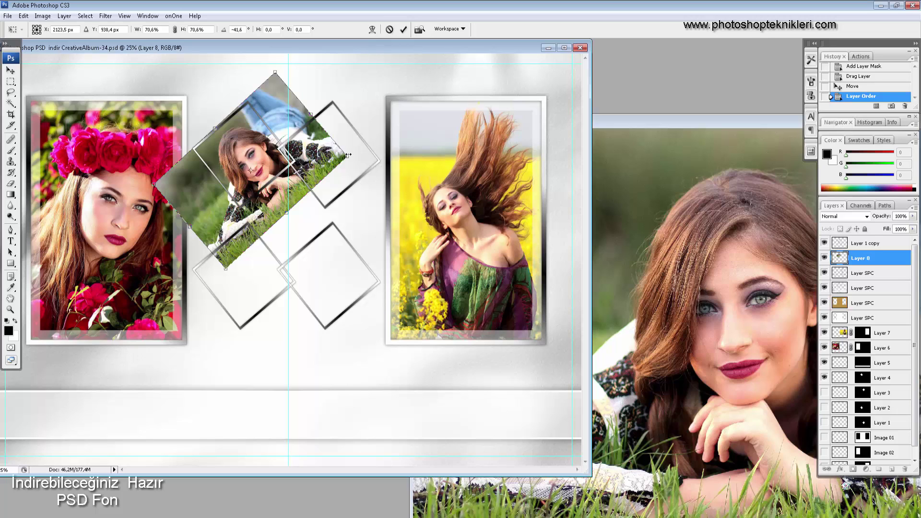
left_click_drag(351, 156, 280, 142)
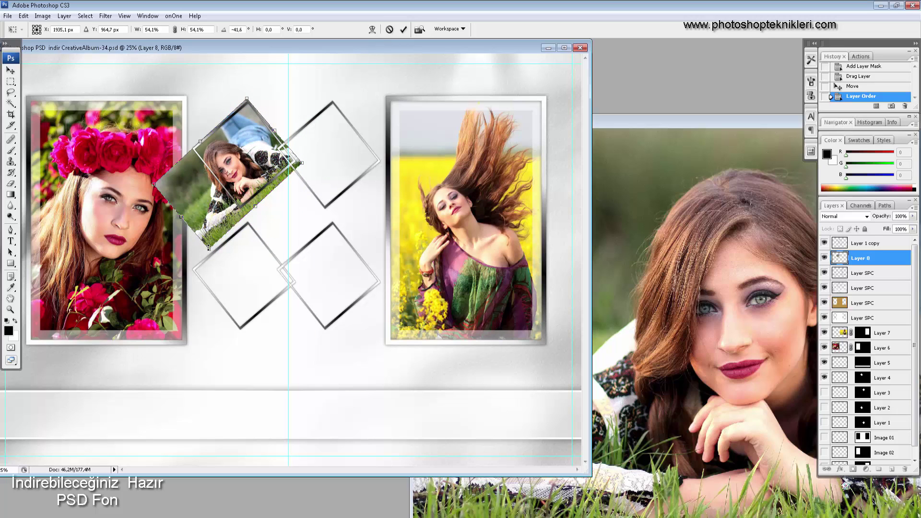
left_click_drag(209, 248, 211, 238)
left_click_drag(230, 208, 237, 202)
key("Return")
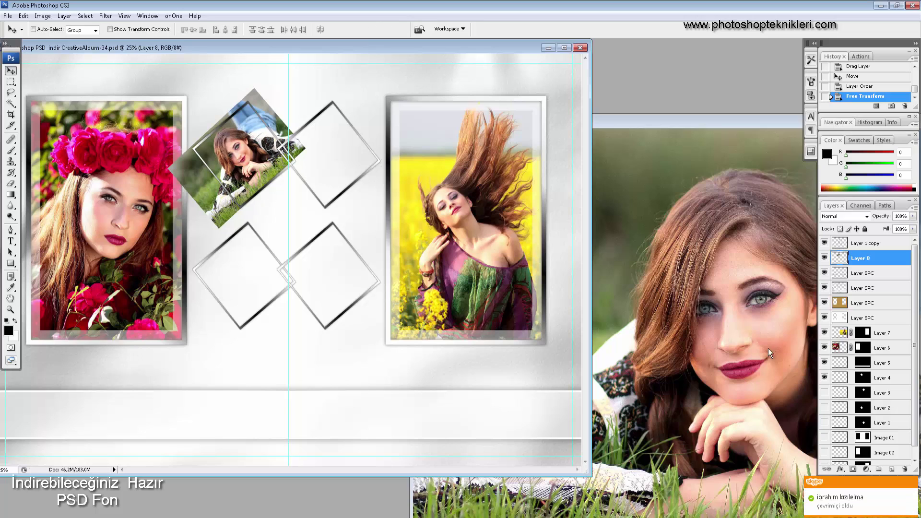
- Mask the grass photo to the upper-left diamond's shape
left_click(859, 379, "ctrl")
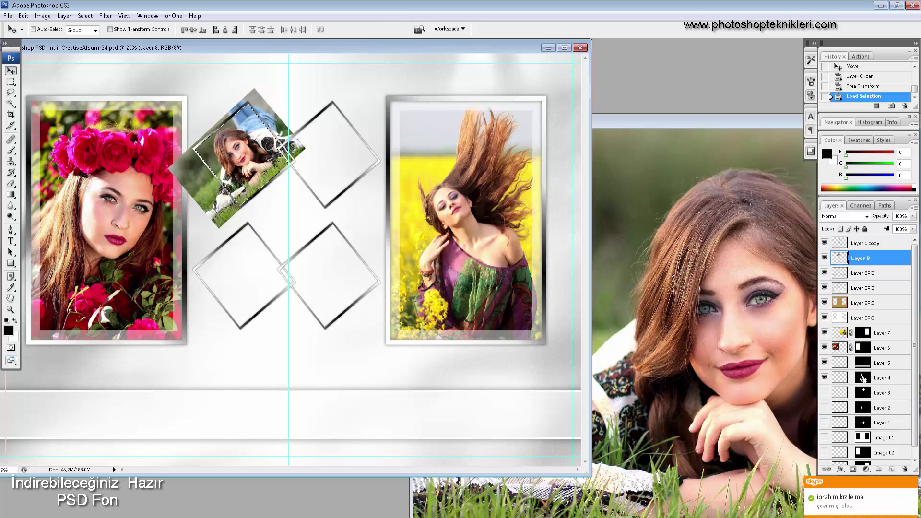
left_click(913, 482)
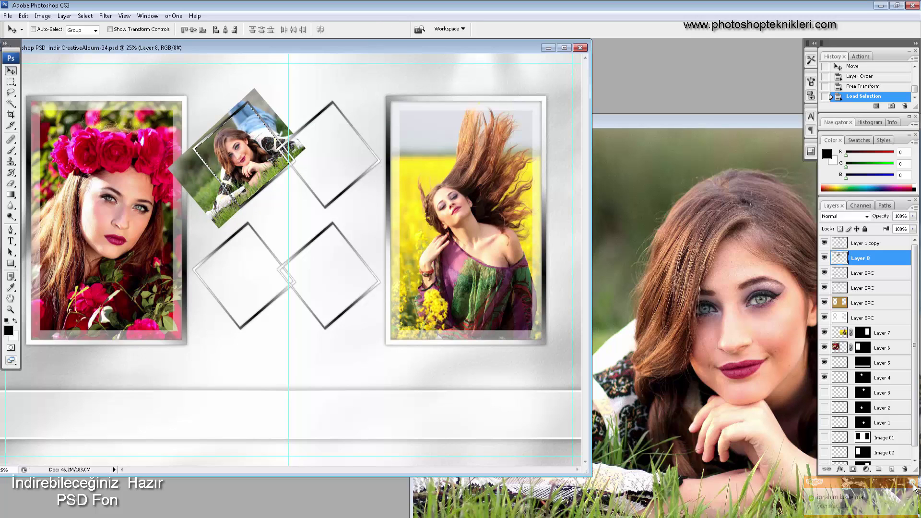
left_click(853, 470)
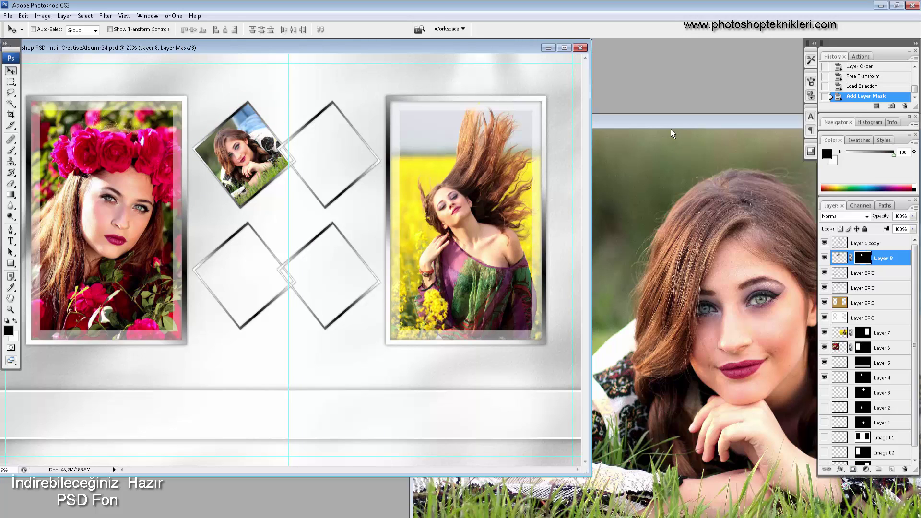
- Copy the braided-hair photo in, rotated about -24° and scaled to 57% over the upper-right diamond
left_click(654, 122)
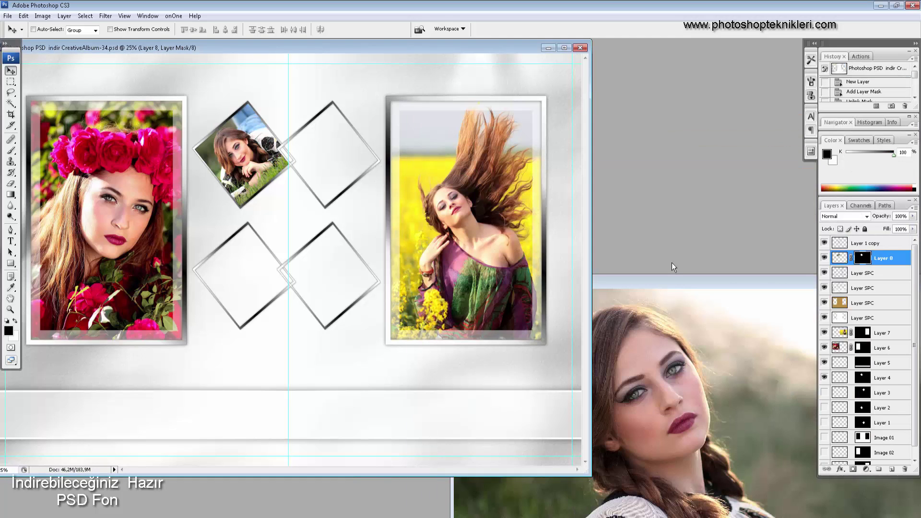
left_click(668, 286)
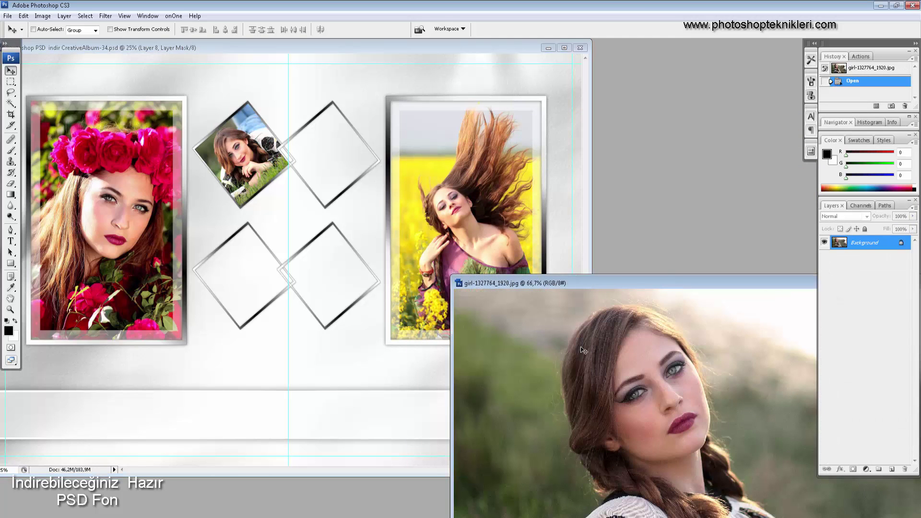
mouse_move(537, 352)
left_mouse_down()
mouse_move(418, 265)
mouse_move(418, 249)
left_mouse_up()
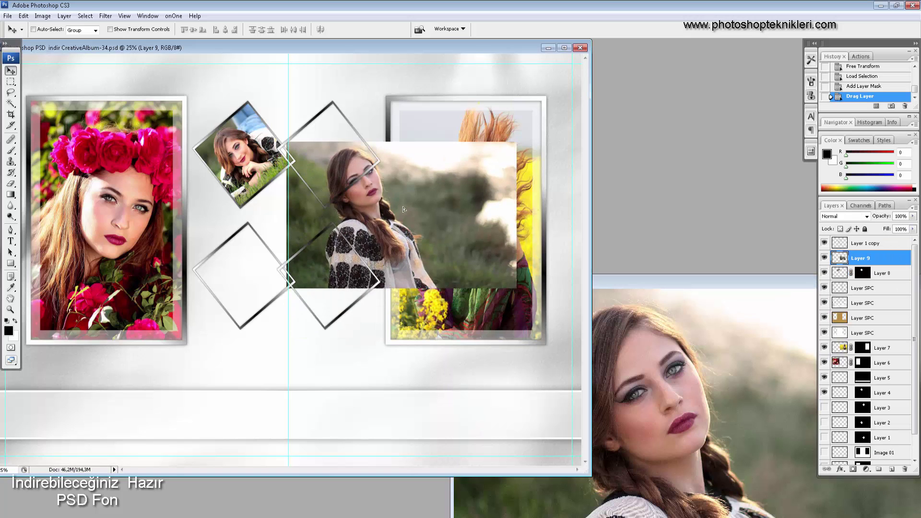
key("ctrl+t")
mouse_move(523, 293)
left_mouse_down()
mouse_move(537, 235)
mouse_move(499, 228)
mouse_move(518, 182)
left_mouse_up()
left_click_drag(422, 226, 387, 151)
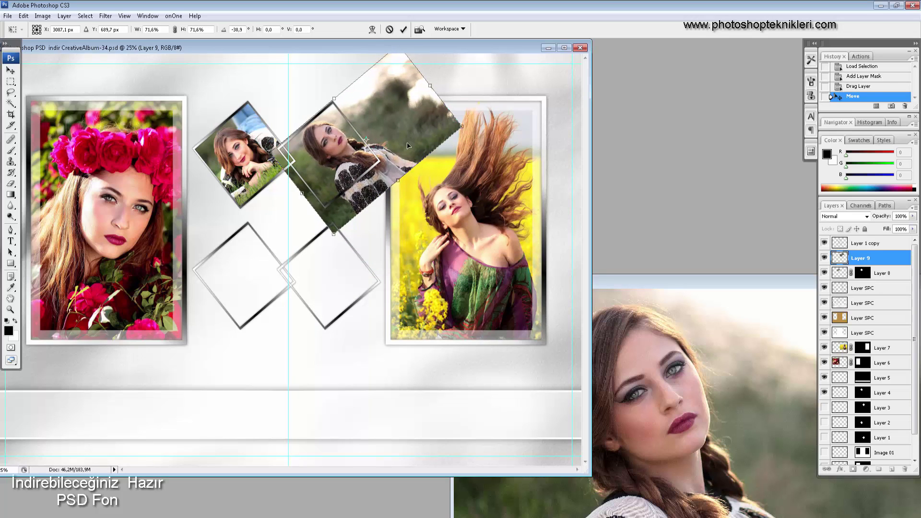
left_click_drag(460, 125, 423, 131)
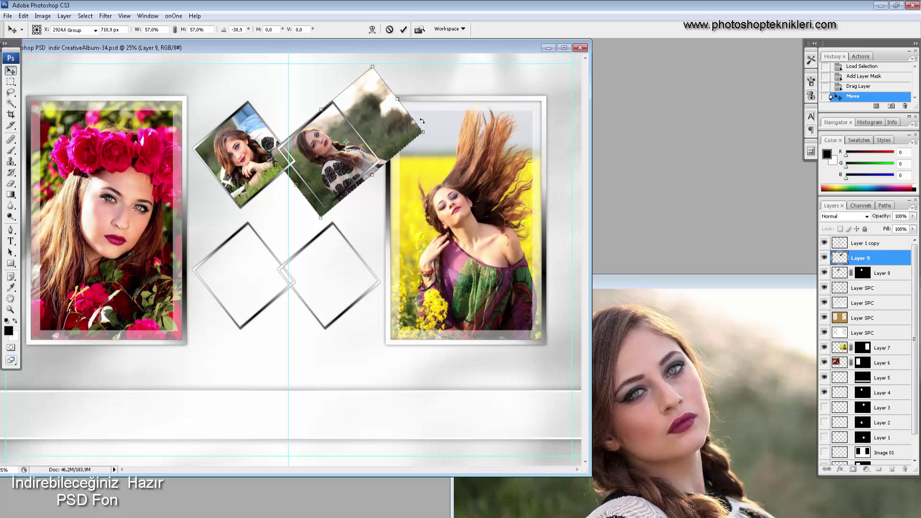
key("Return")
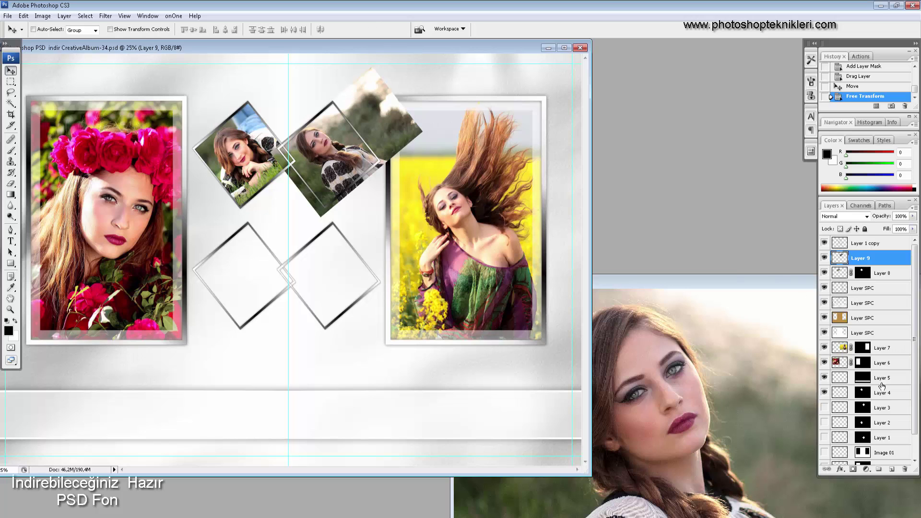
- Mask the photo to the upper-right diamond and restore Layer 9 above Layer 8
left_click(865, 408, "ctrl")
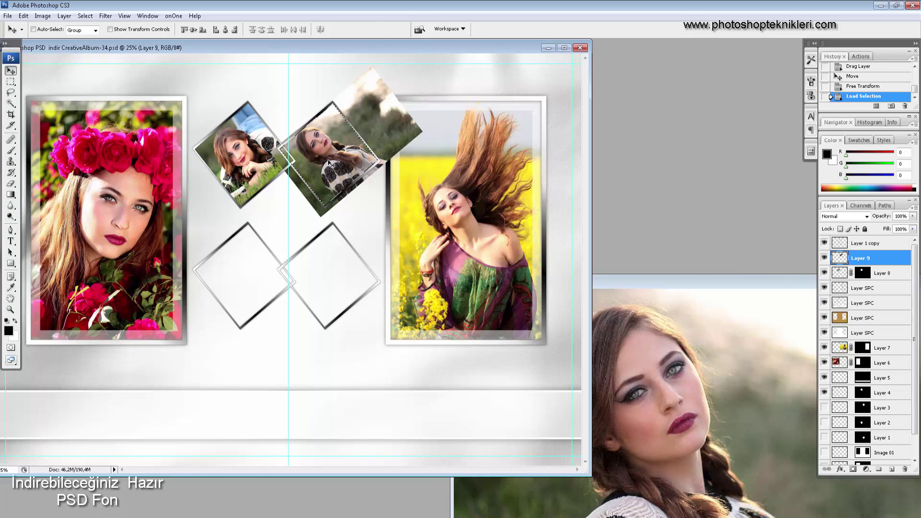
left_click(853, 470)
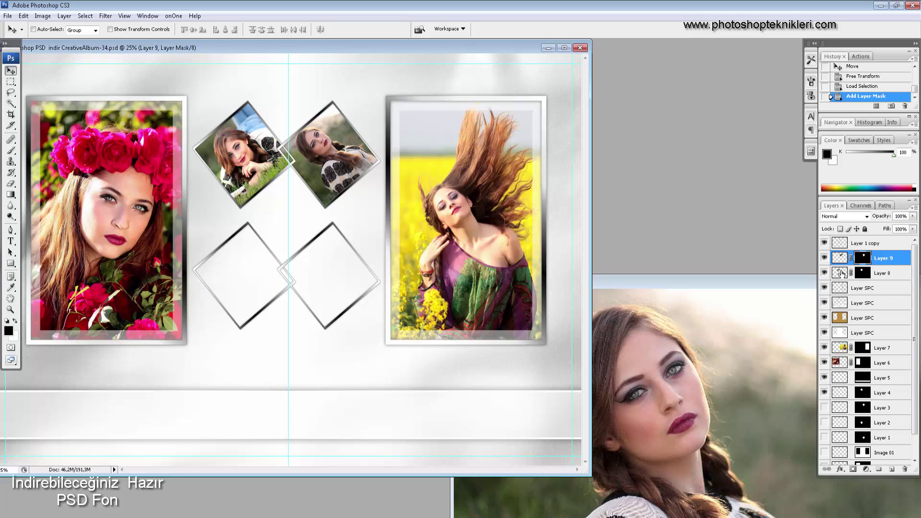
left_click_drag(841, 273, 842, 255)
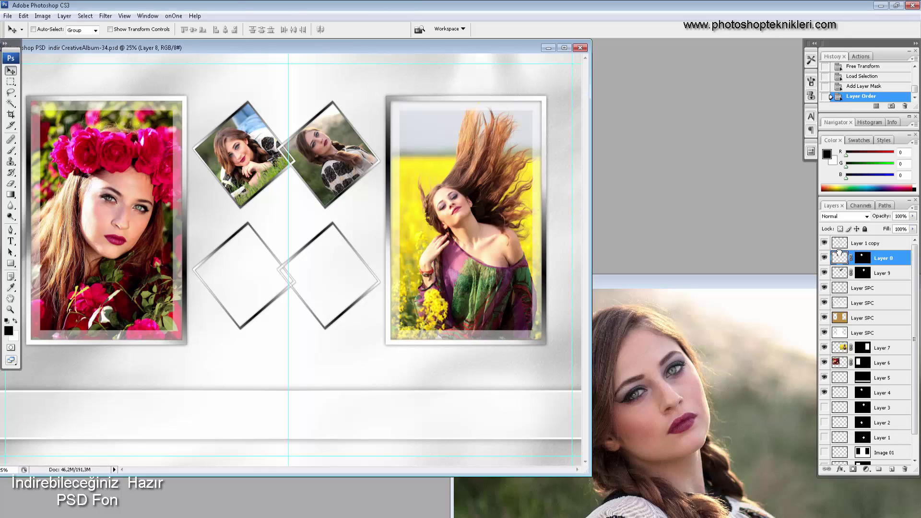
left_click(824, 258)
left_click_drag(841, 274, 841, 254)
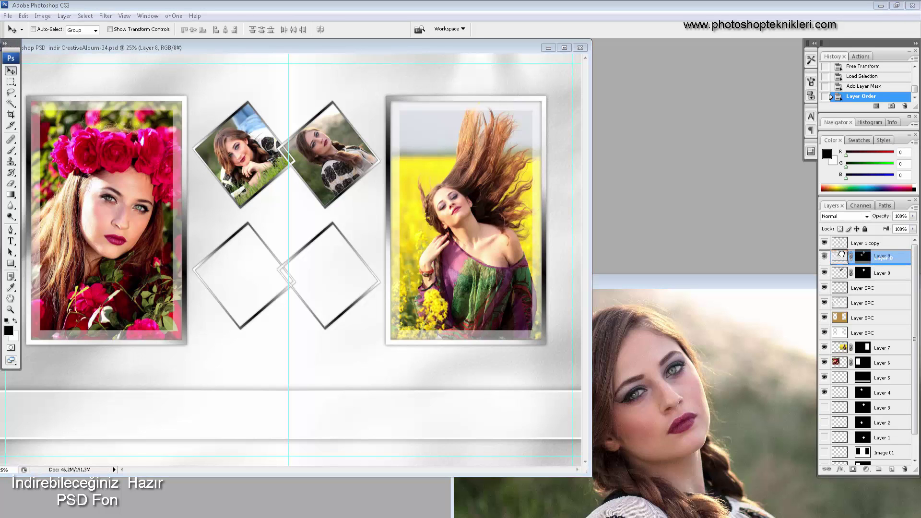
left_click(824, 258)
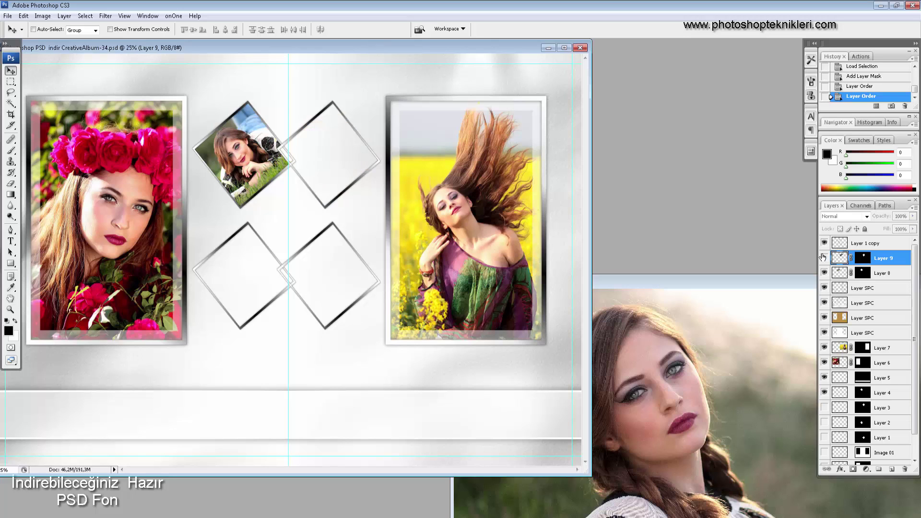
left_click(824, 258)
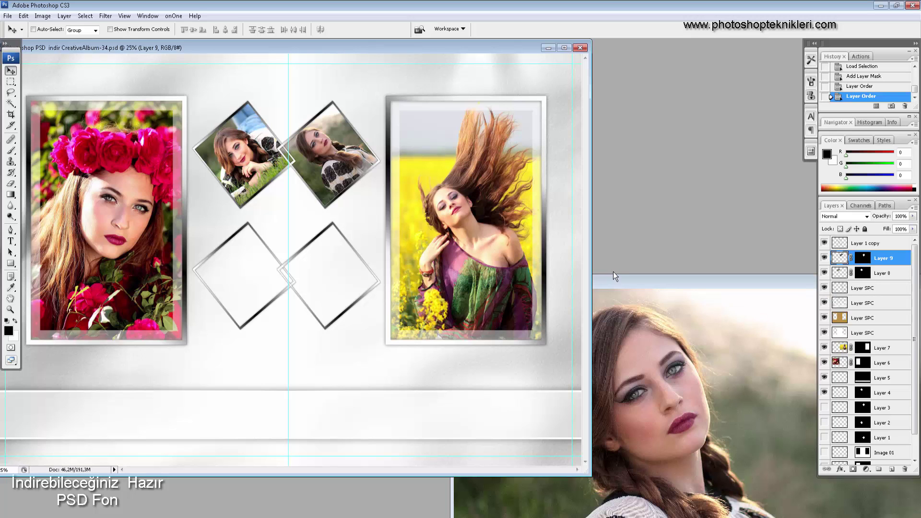
- Zoom to 66.7% and draw a two-point path on Layer 1 copy where the diamonds meet
key("ctrl+plus")
left_click_drag(389, 116, 397, 273)
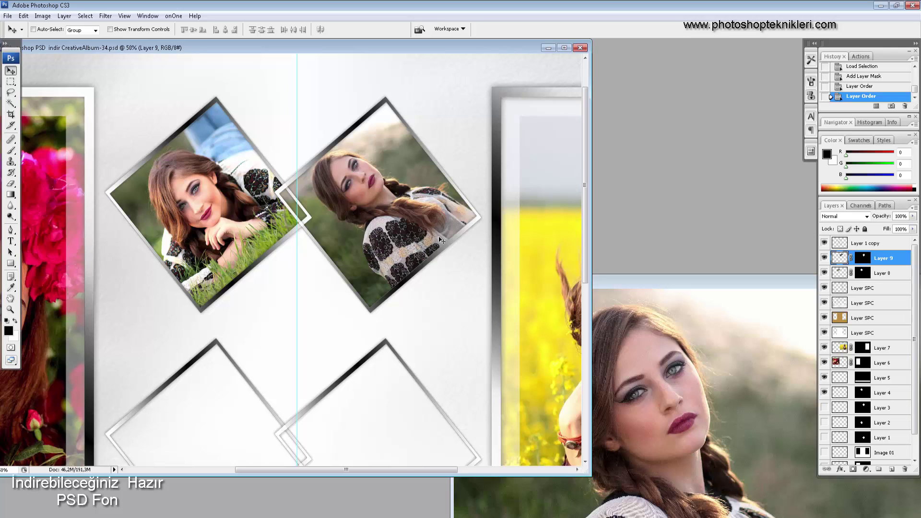
left_click(883, 242)
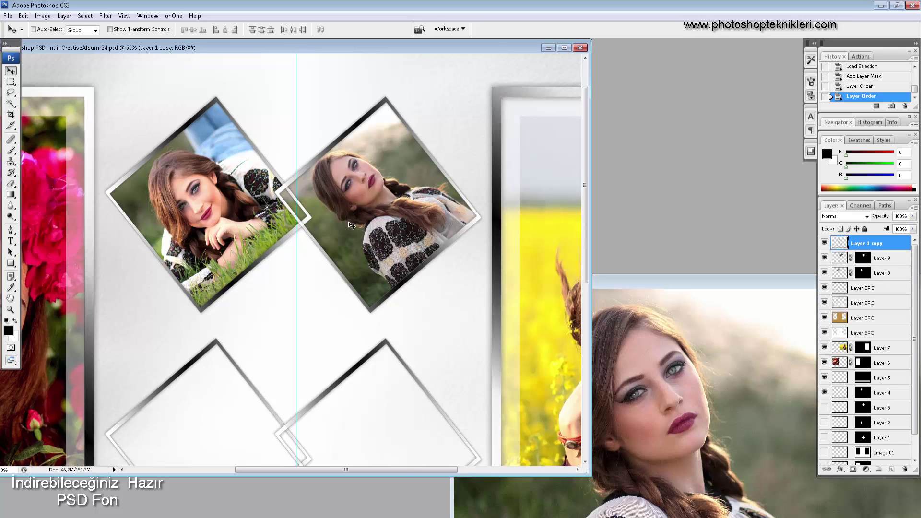
key("ctrl+plus")
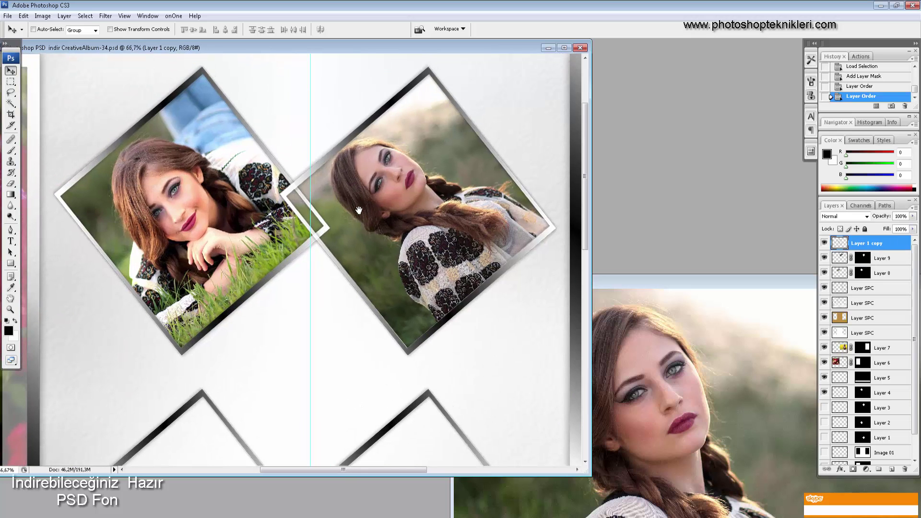
key("p")
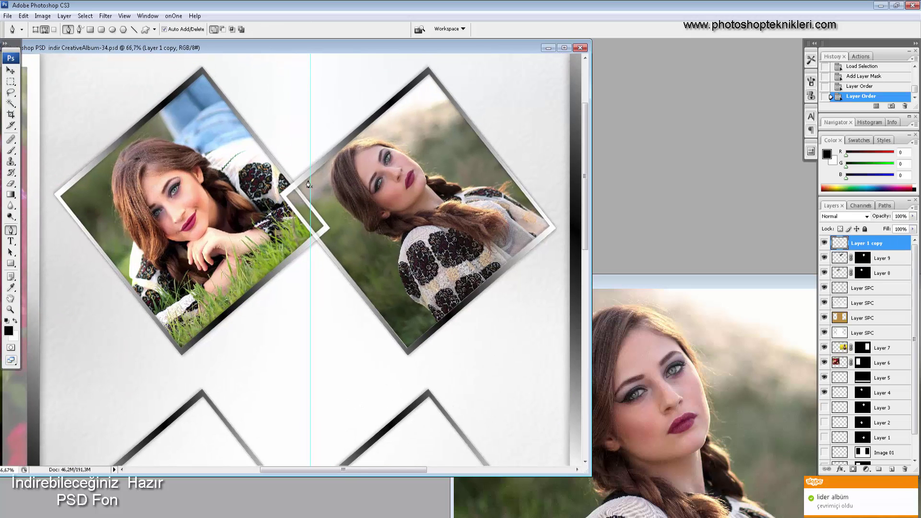
left_click(302, 183)
left_click(286, 198)
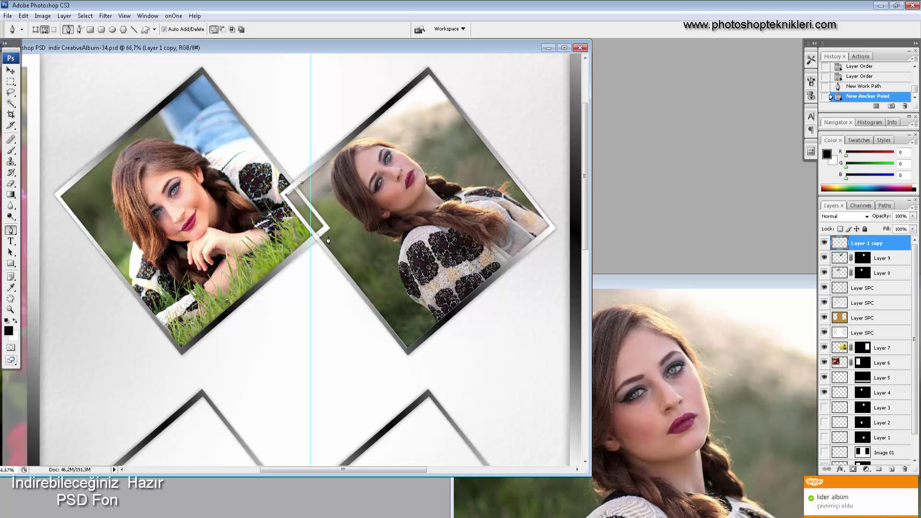
- Dismiss the path warning, zoom out, and move the braided-hair photo window up-left
key("ctrl+Return")
key("Return")
key("ctrl+minus")
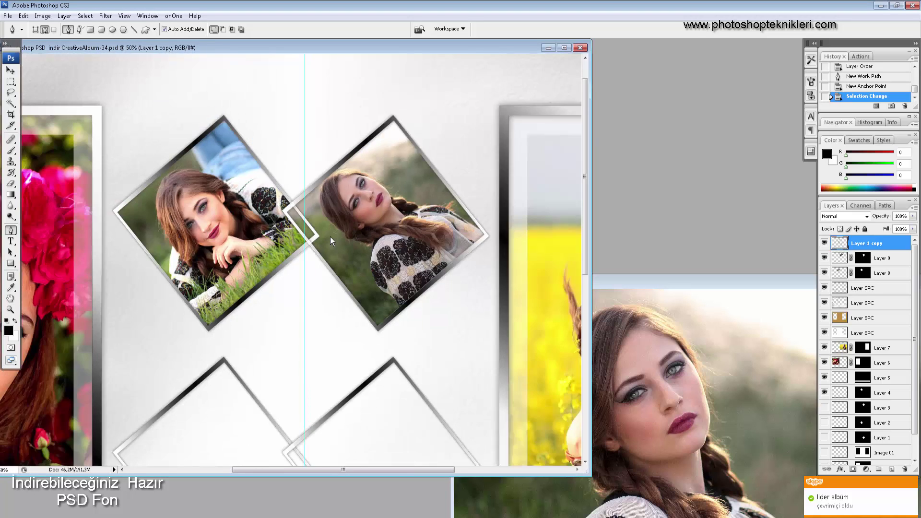
key("ctrl+minus")
key("ctrl+minus")
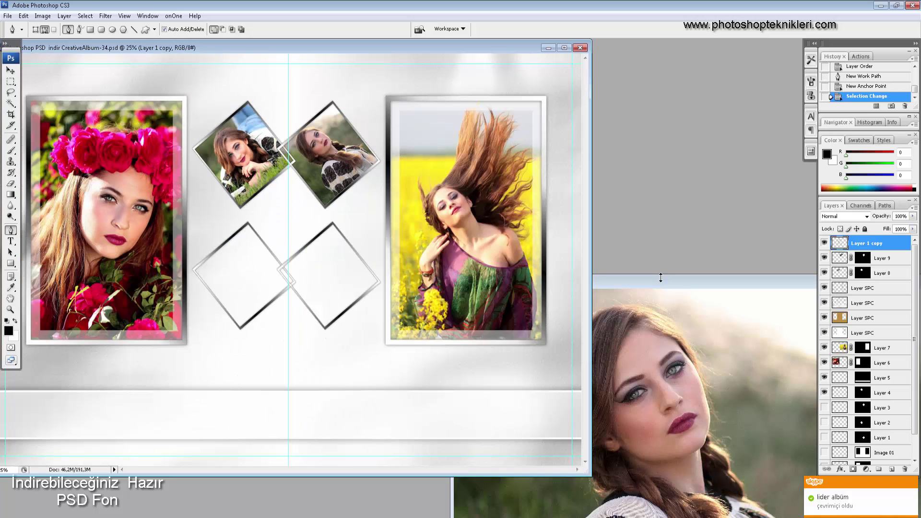
left_click(663, 274)
left_click_drag(678, 282, 522, 93)
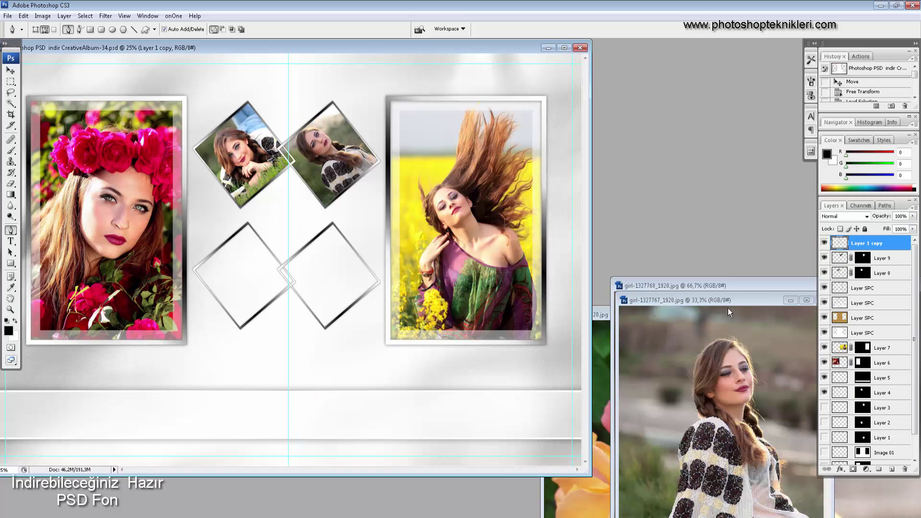
- Copy the sitting girl photo in, rotated about -36° and scaled to about 56% over the lower-left diamond
left_click(720, 301)
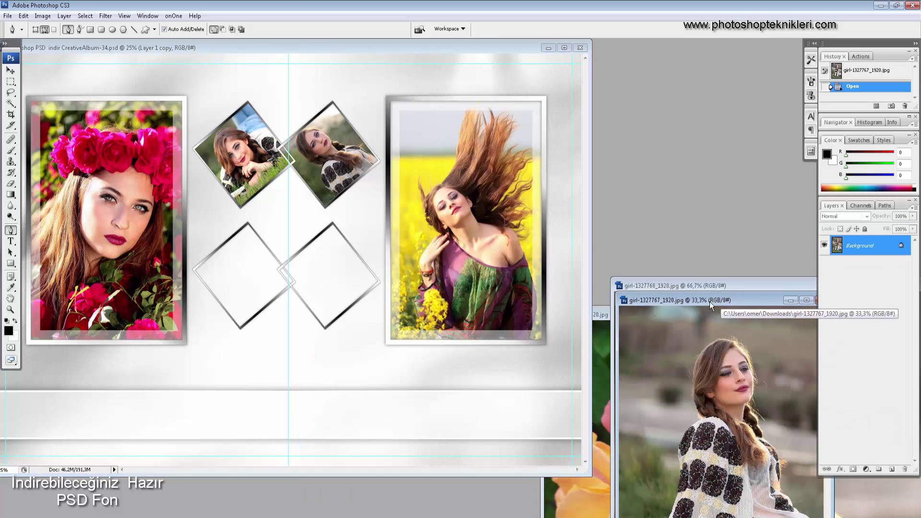
key("v")
left_click_drag(378, 338, 332, 312)
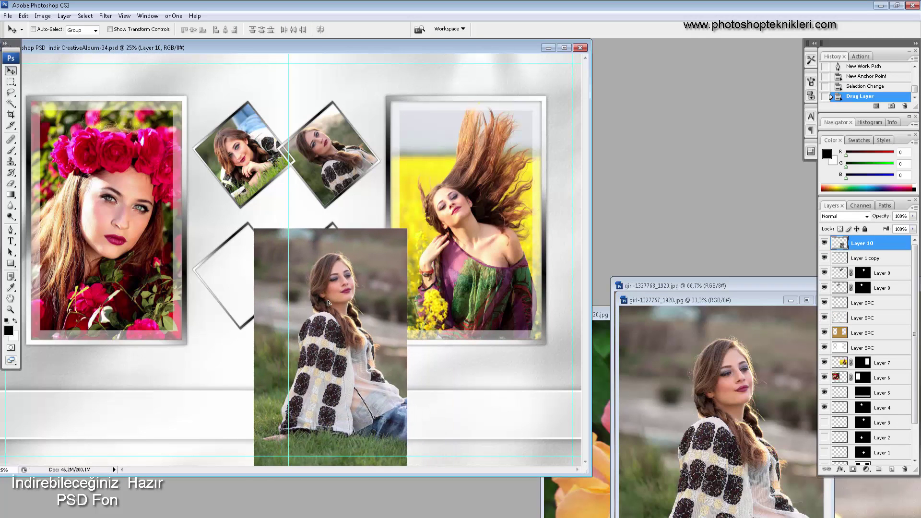
key("ctrl+t")
mouse_move(448, 340)
left_mouse_down()
mouse_move(435, 279)
mouse_move(409, 253)
left_mouse_up()
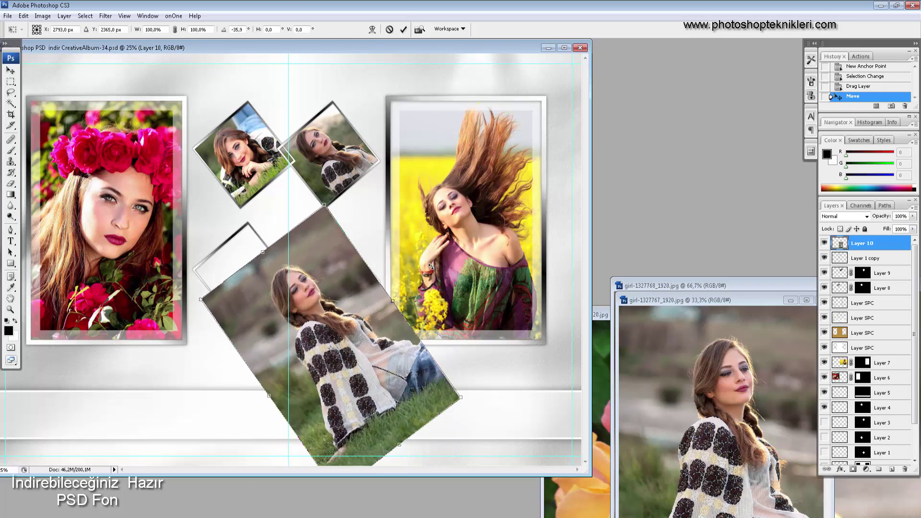
left_click_drag(395, 359, 356, 344)
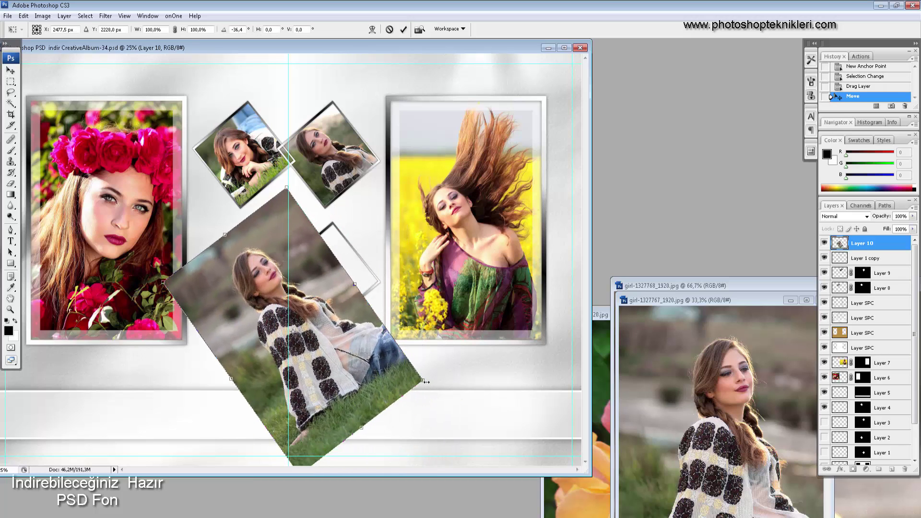
mouse_move(425, 382)
left_mouse_down()
mouse_move(371, 344)
mouse_move(313, 327)
mouse_move(365, 325)
left_mouse_up()
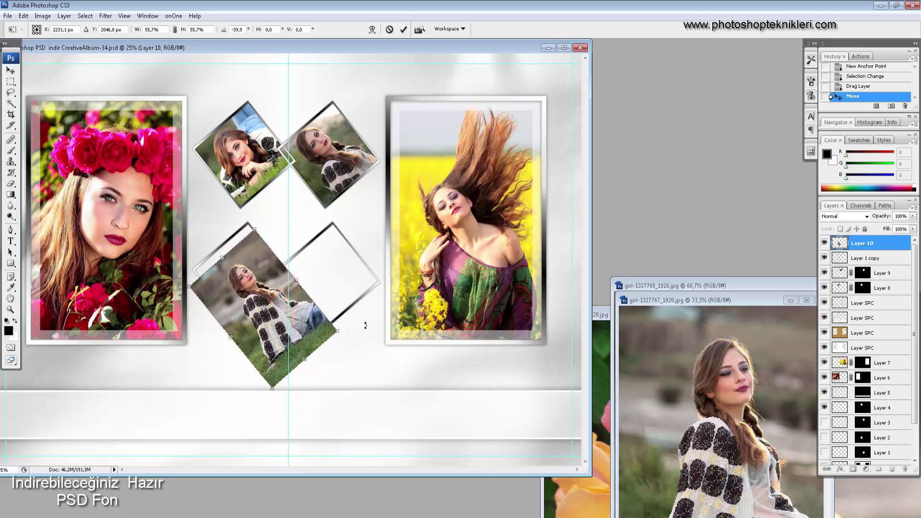
left_click_drag(261, 342, 257, 331)
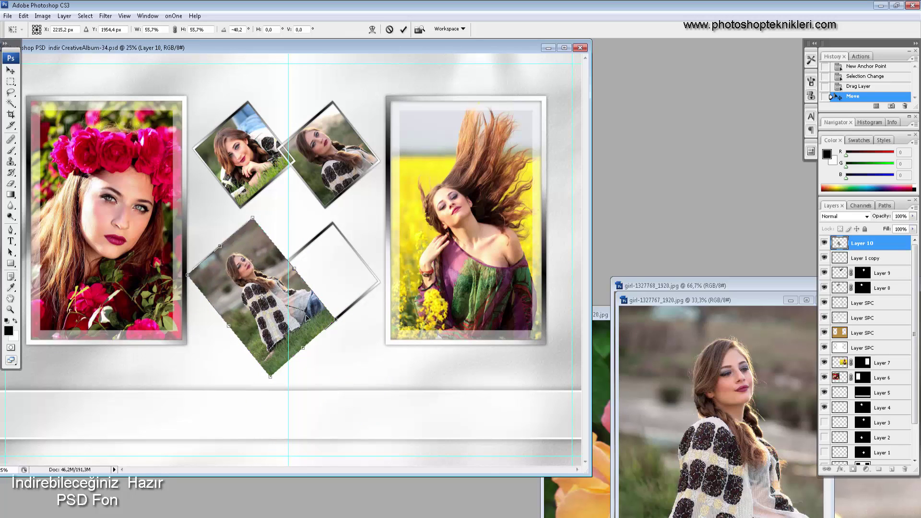
key("Return")
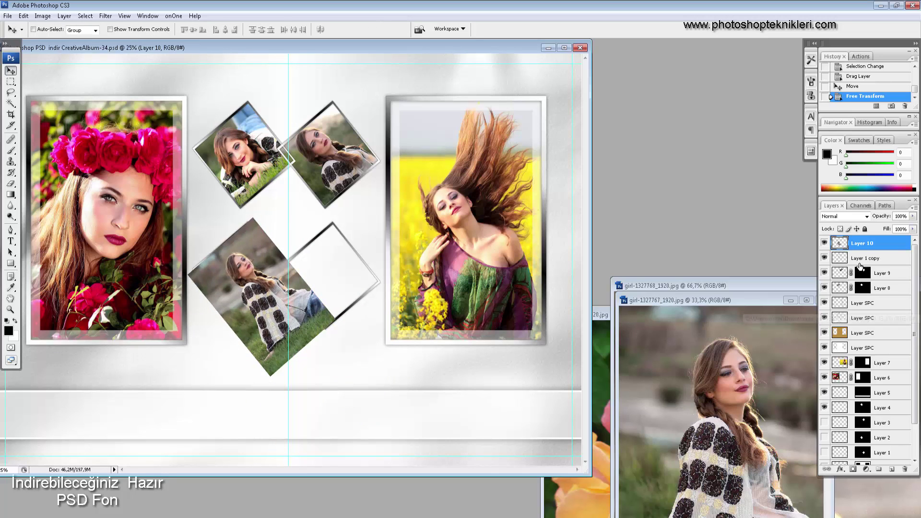
- Move Layer 10 below Layer 1 copy and mask it to the lower-left diamond's shape
left_click_drag(836, 244, 843, 272)
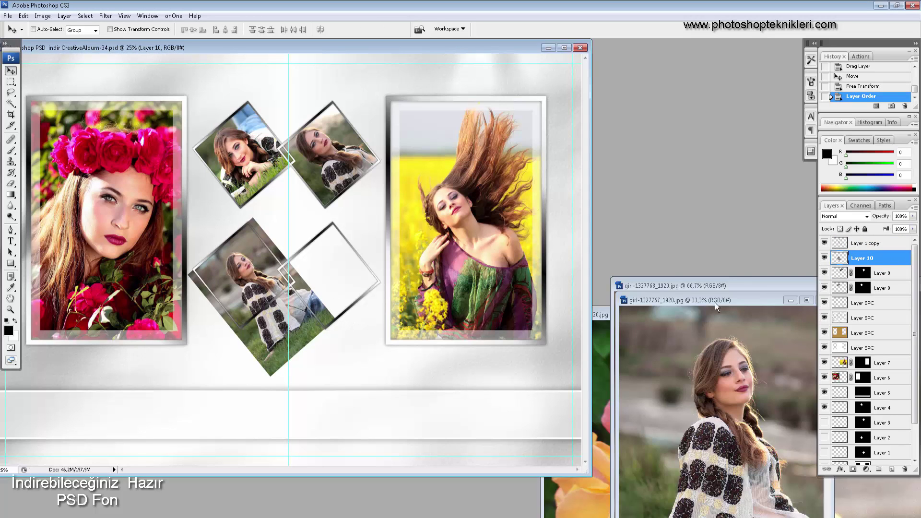
left_click(824, 244)
scroll(864, 417, "down", 2)
left_click(862, 415, "ctrl")
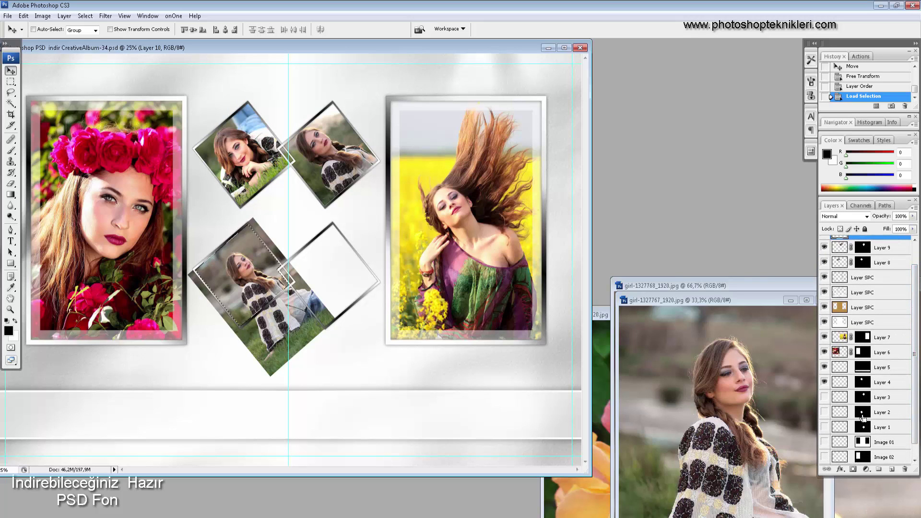
left_click(853, 469)
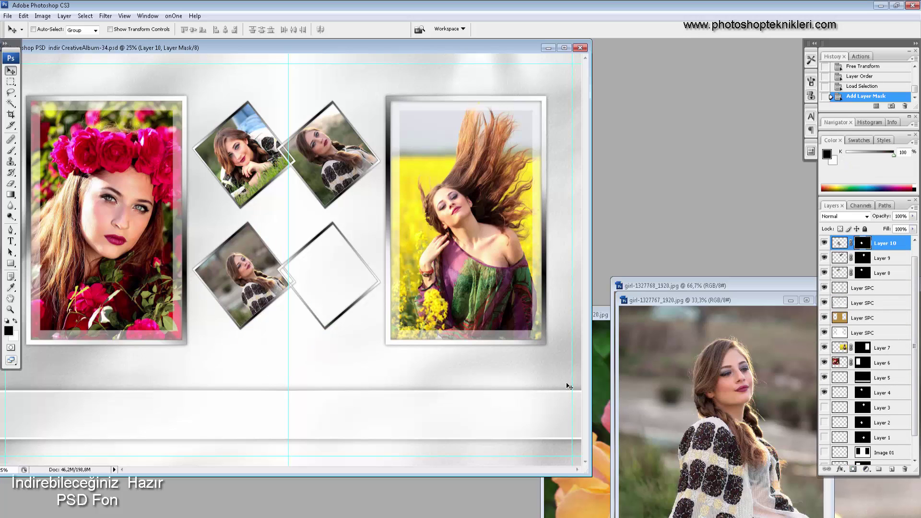
left_click(666, 300)
left_click(707, 286)
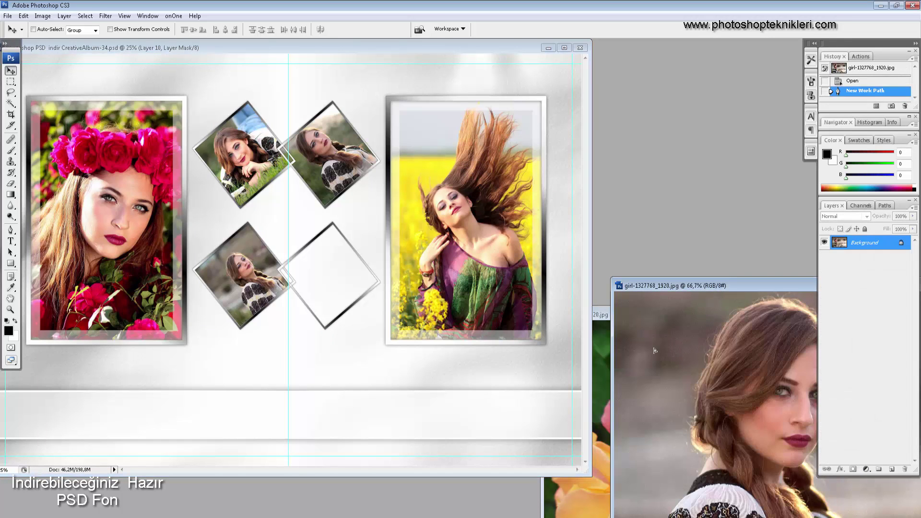
- Copy the second girl photo in, flipped horizontally, scaled to about 60% and tilted over the lower-right diamond
mouse_move(655, 351)
left_mouse_down()
mouse_move(447, 333)
mouse_move(414, 303)
left_mouse_up()
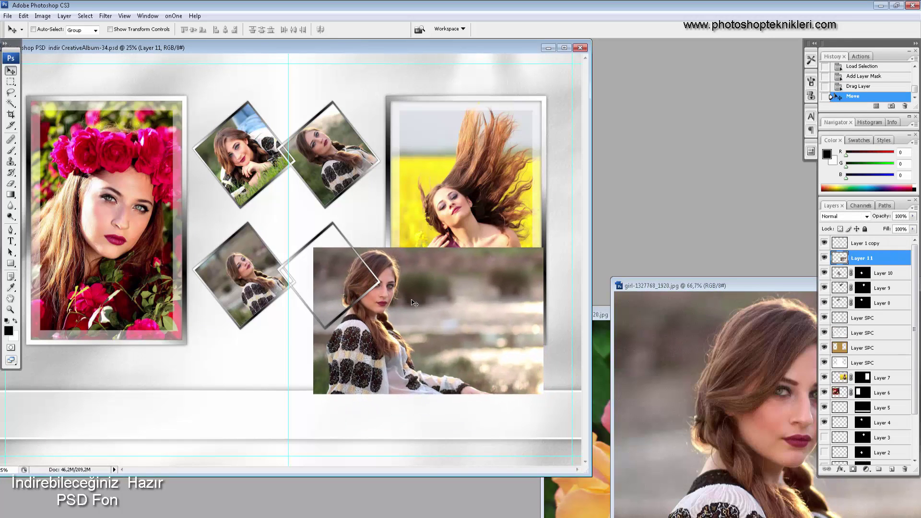
key("ctrl+t")
right_click(433, 310)
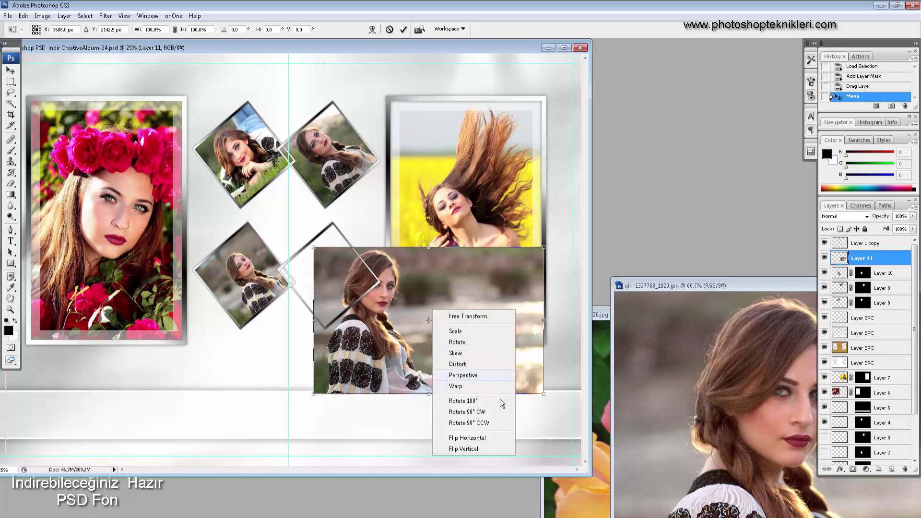
left_click(489, 437)
mouse_move(544, 248)
left_mouse_down()
mouse_move(524, 332)
mouse_move(513, 295)
mouse_move(407, 304)
mouse_move(442, 272)
left_mouse_up()
left_click_drag(360, 290, 347, 279)
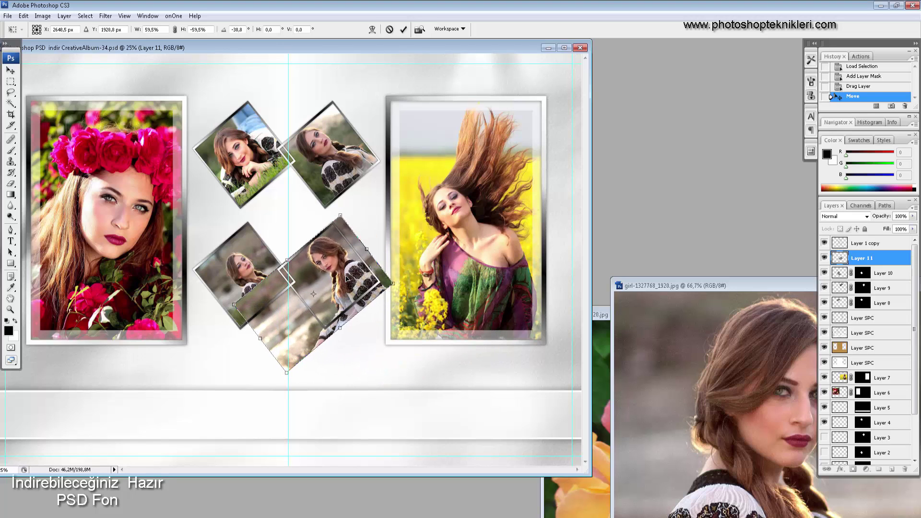
key("Return")
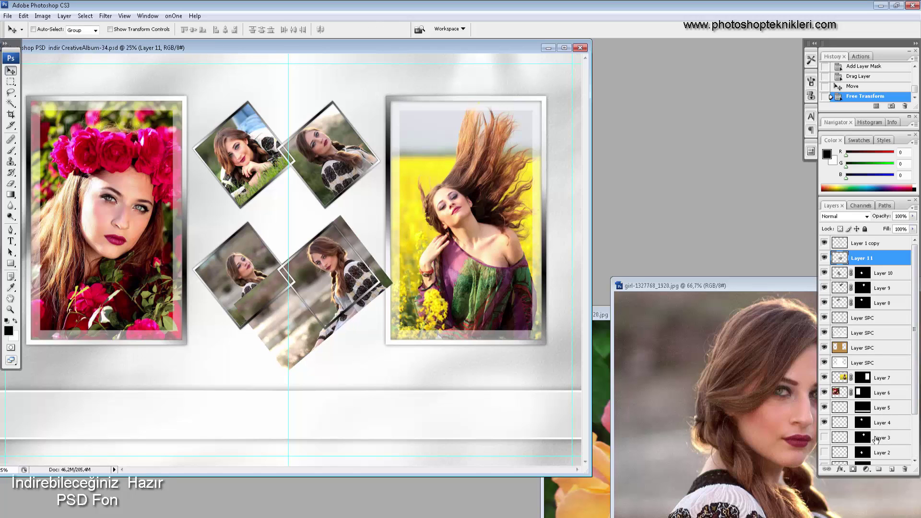
- Mask Layer 11 to the lower-right diamond's shape
left_click_drag(915, 414, 916, 430)
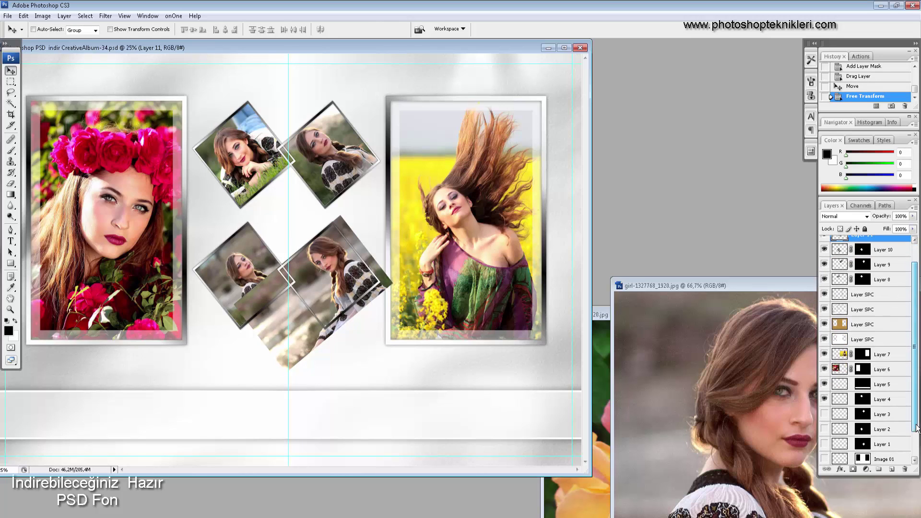
left_click(866, 445, "ctrl")
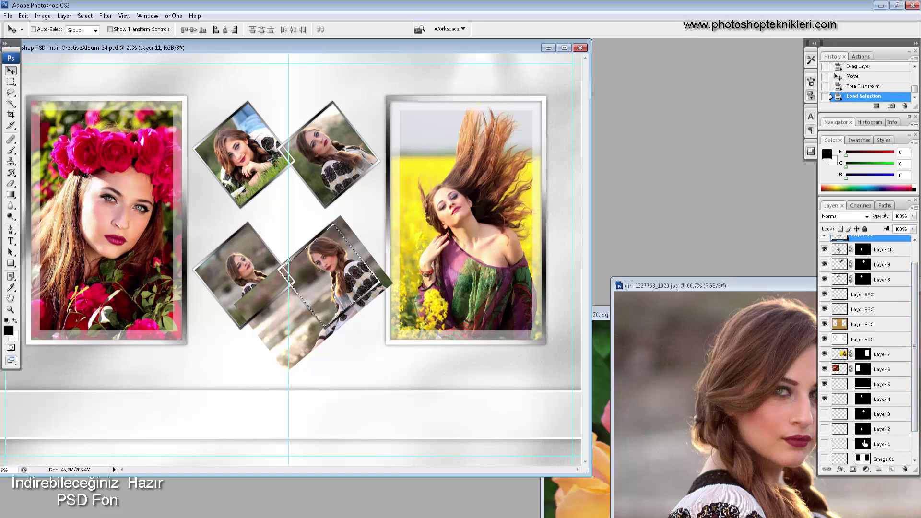
left_click(854, 469)
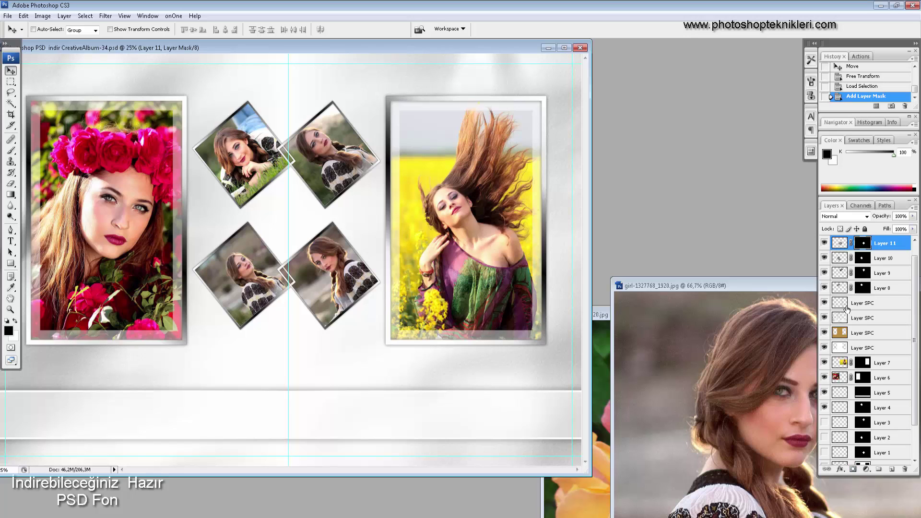
- Move Layer 1 copy down the stack to just below Layer 8
left_click(824, 303)
left_click_drag(917, 300, 916, 286)
left_click(867, 242)
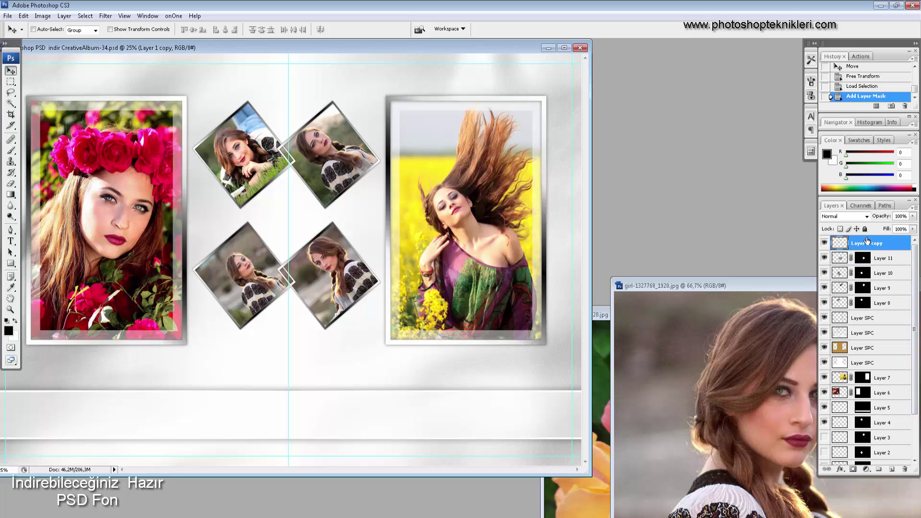
left_click_drag(865, 243, 874, 318)
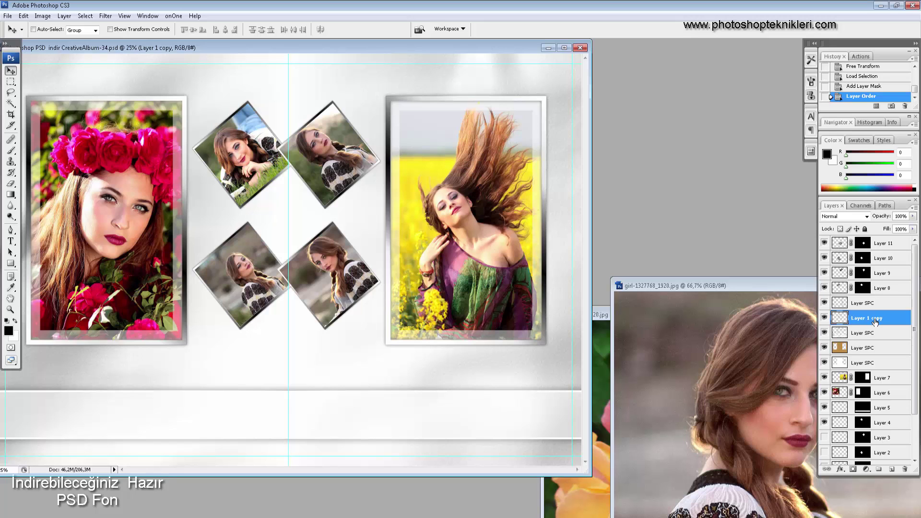
mouse_move(875, 322)
left_mouse_down()
mouse_move(876, 240)
mouse_move(887, 314)
left_mouse_up()
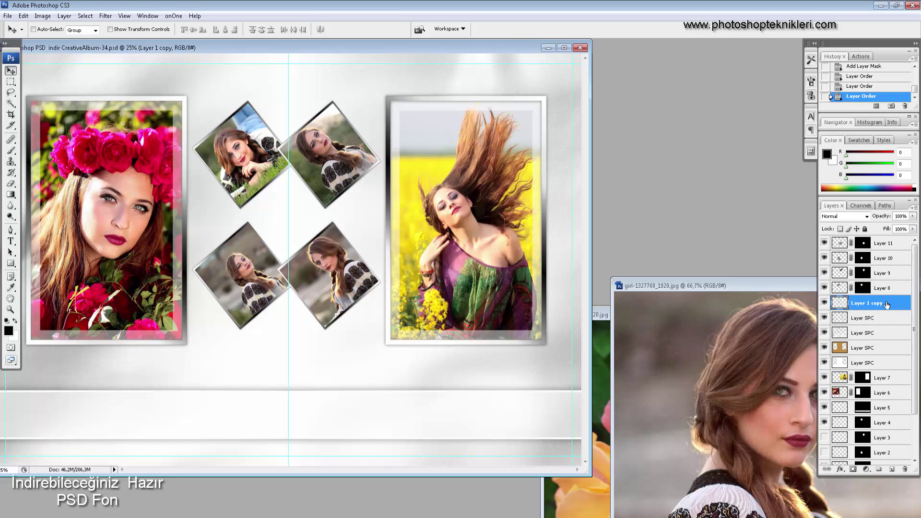
left_click(745, 285)
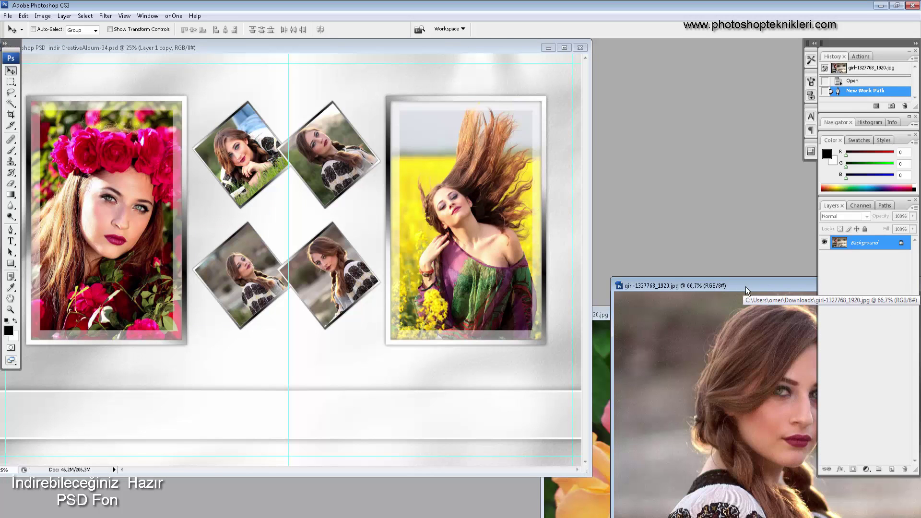
- Close the girl photo without saving and arrange the rose photo windows, rose-174817 in front
key("ctrl+w")
left_click(480, 199)
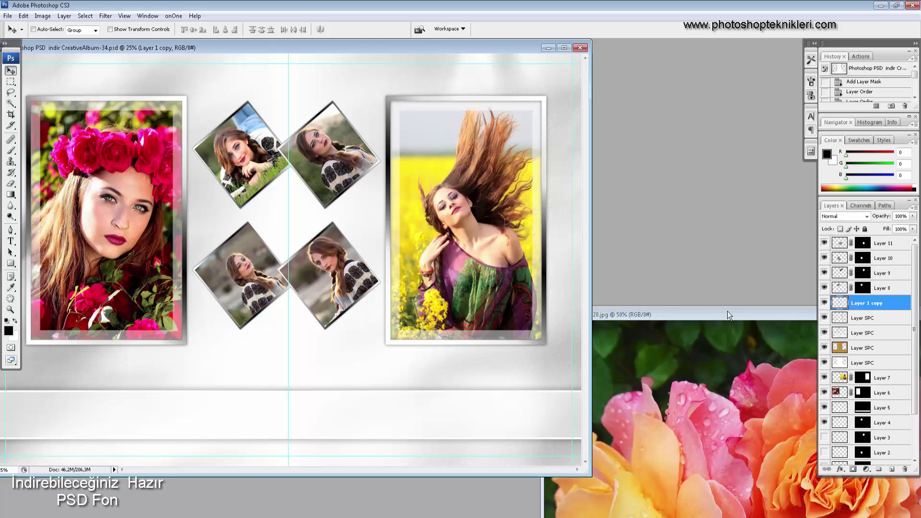
left_click_drag(775, 316, 585, 85)
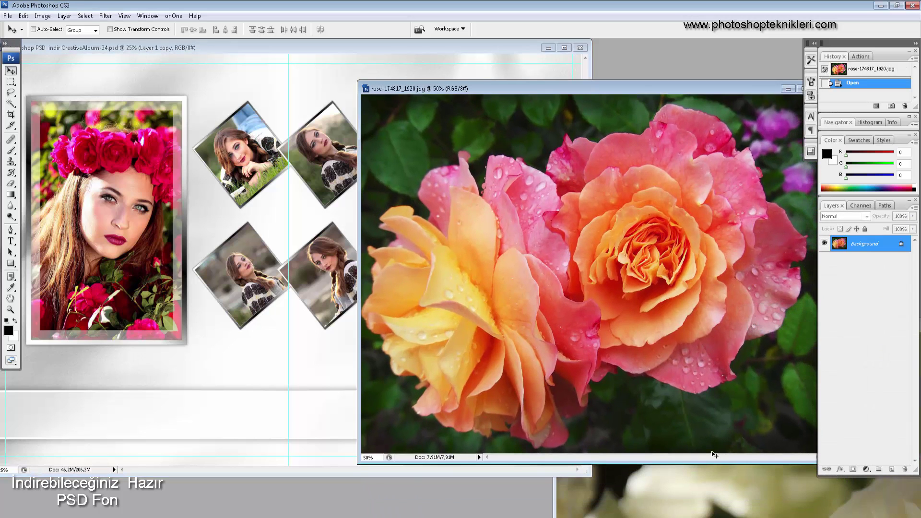
key("ctrl+Tab")
mouse_move(765, 334)
left_mouse_down()
mouse_move(403, 68)
mouse_move(807, 350)
left_mouse_up()
left_click(578, 92)
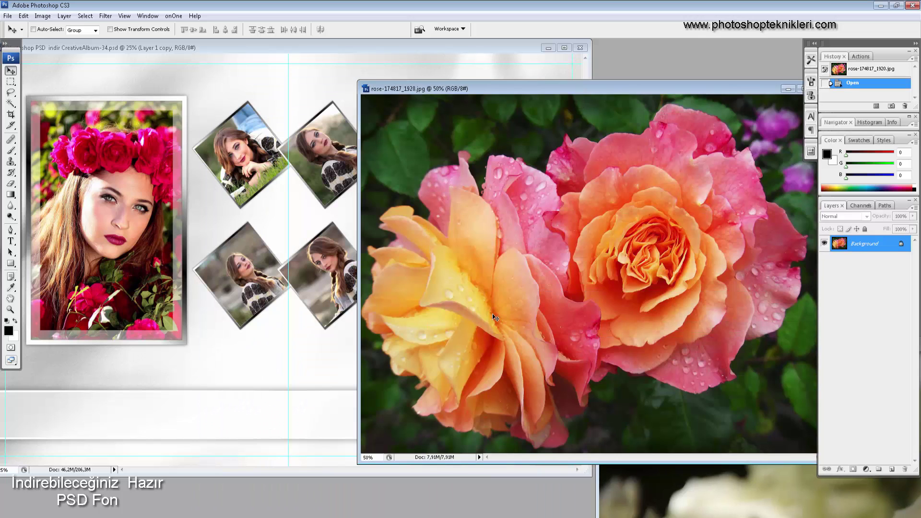
- Copy the rose-174817 photo into the album and shrink it to about 66% toward the lower left
left_click_drag(526, 279, 284, 367)
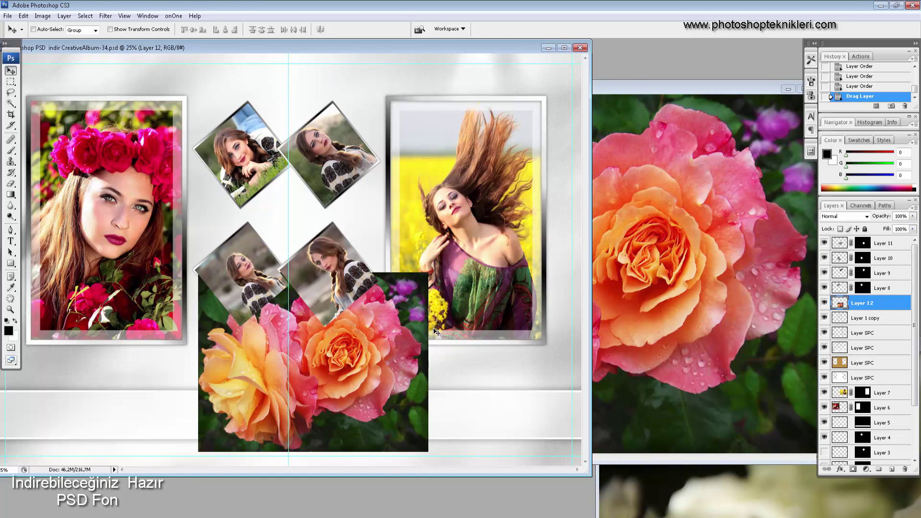
key("f")
left_click_drag(502, 345, 457, 382)
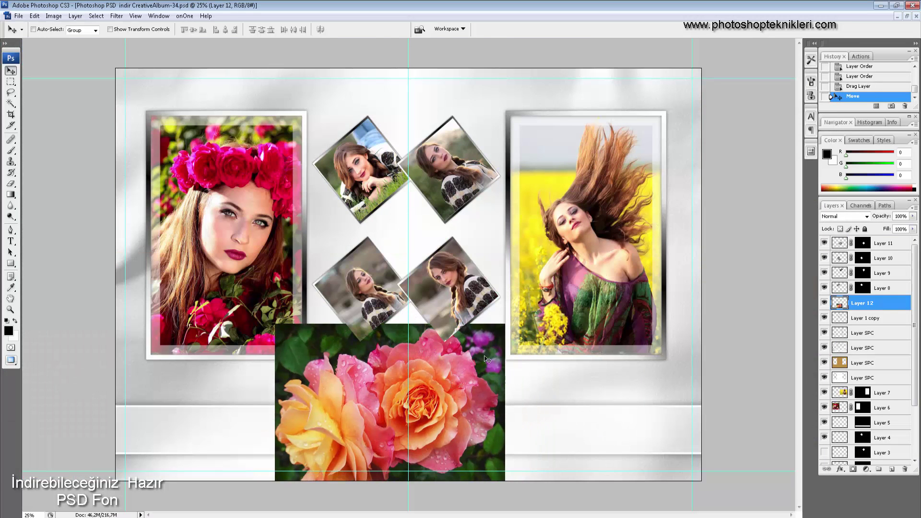
key("ctrl+t")
left_click_drag(505, 324, 454, 354)
left_click_drag(387, 433, 180, 450)
- Stretch the pink rose strip wider along the page's lower-left edge and commit it
left_click_drag(262, 431, 330, 430)
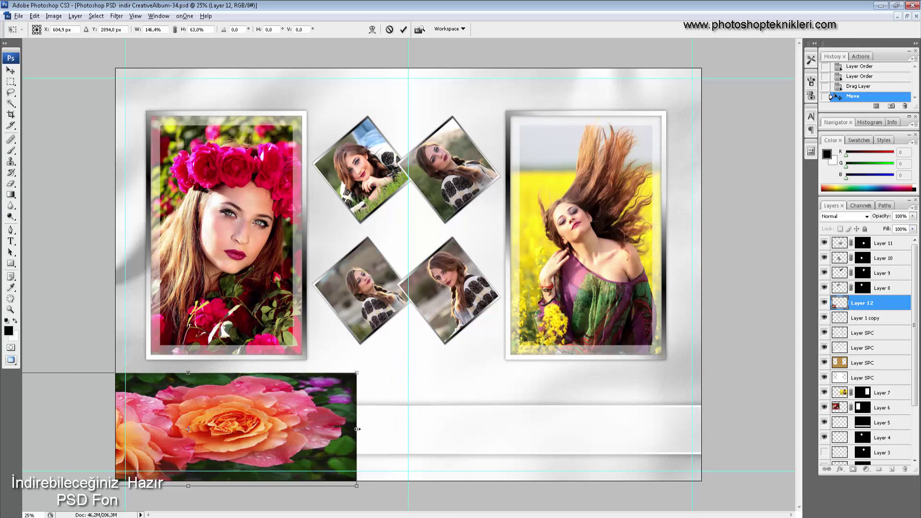
left_click_drag(253, 435, 307, 435)
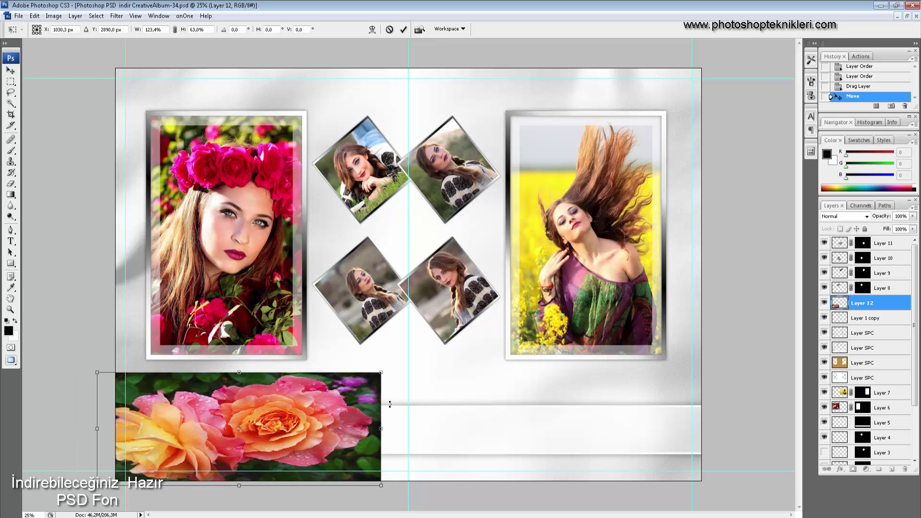
left_click_drag(380, 429, 369, 429)
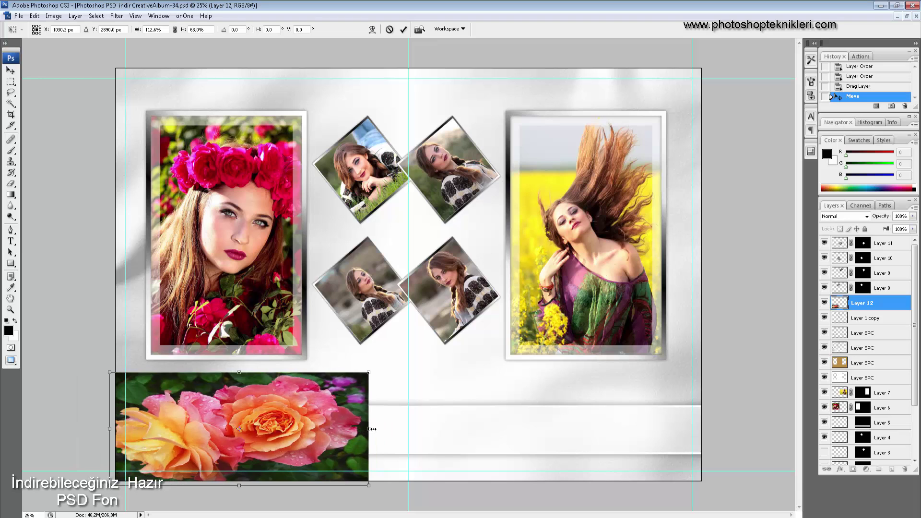
key("Return")
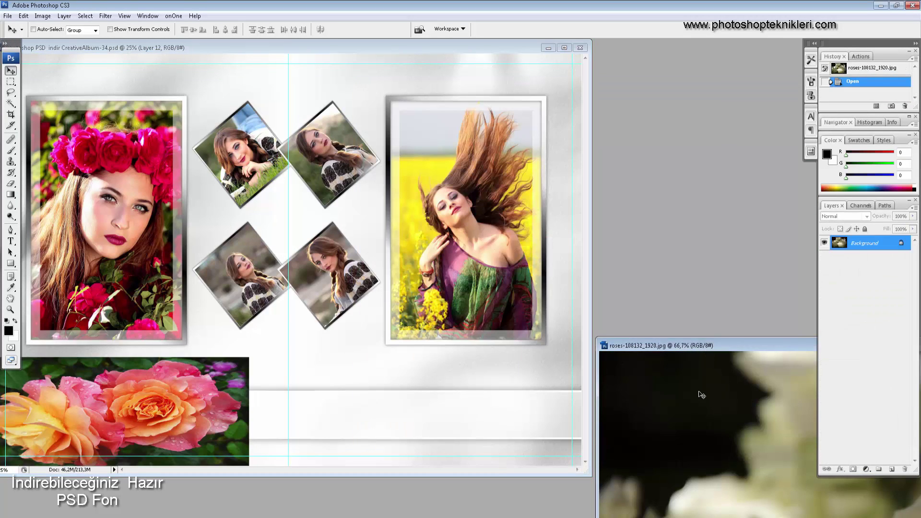
- Copy the white roses in as Layer 13, enlarge them, and shift them to the lower-right edge
left_click_drag(703, 395, 442, 401)
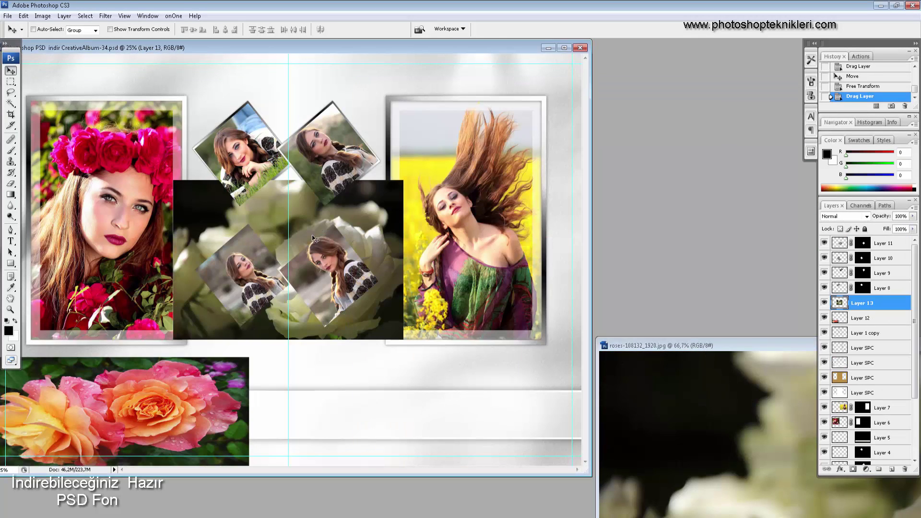
left_click_drag(393, 316, 466, 439)
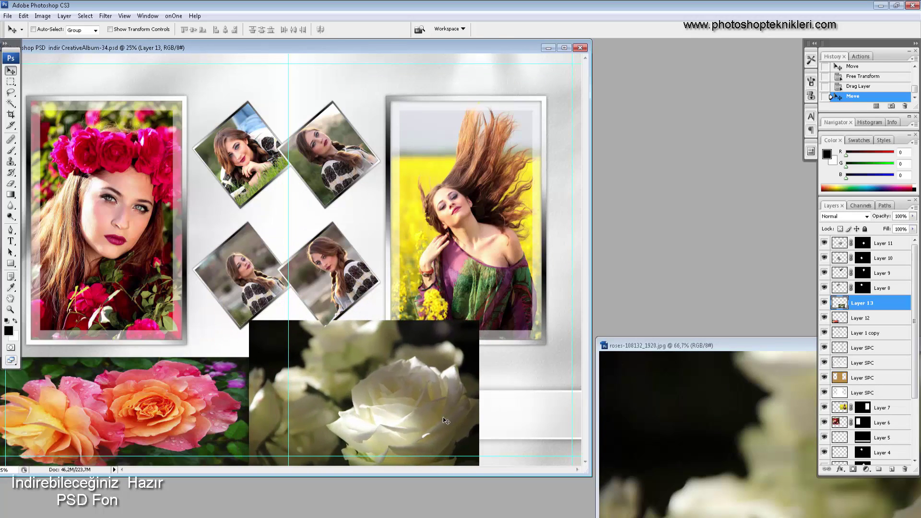
key("ctrl+minus")
key("ctrl+t")
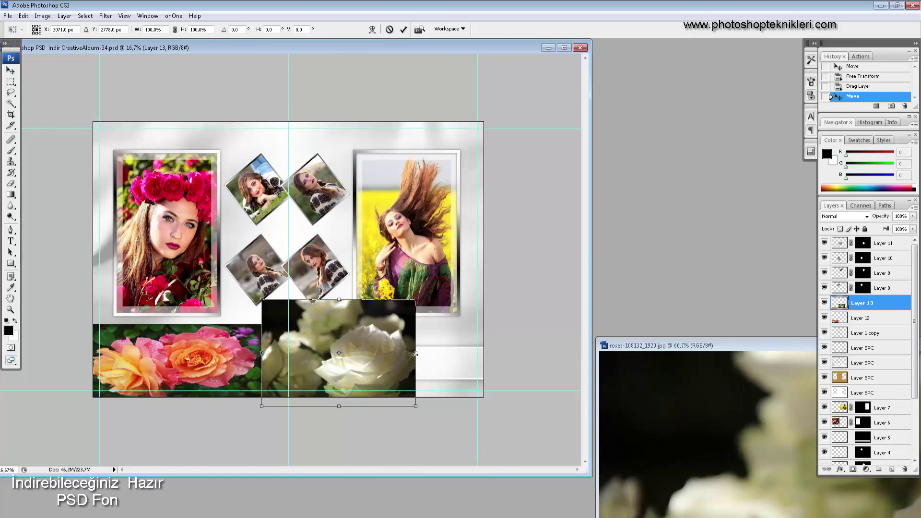
left_click_drag(415, 299, 442, 281)
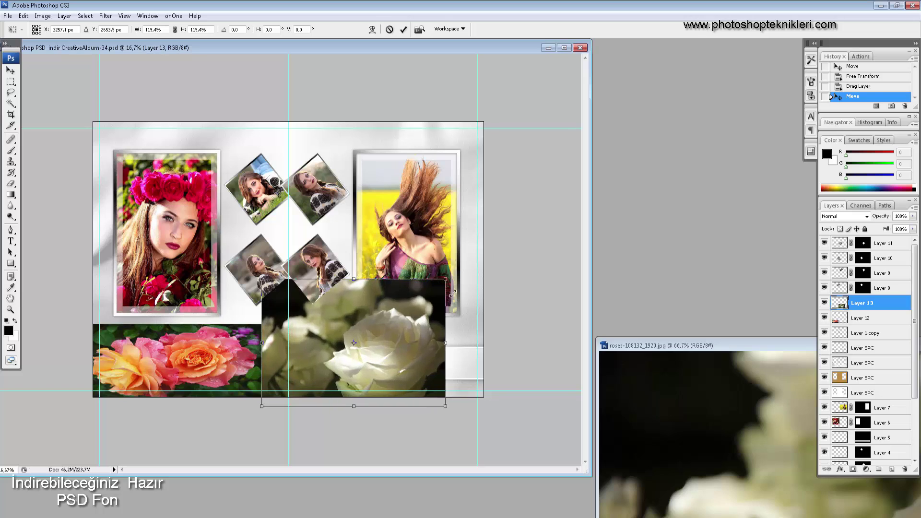
key("Return")
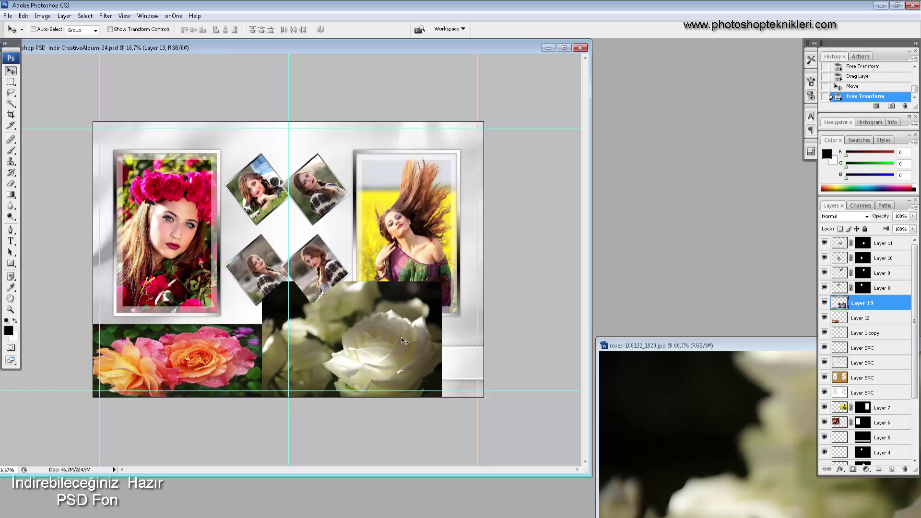
left_click_drag(402, 347, 444, 346)
left_click(188, 377, "ctrl")
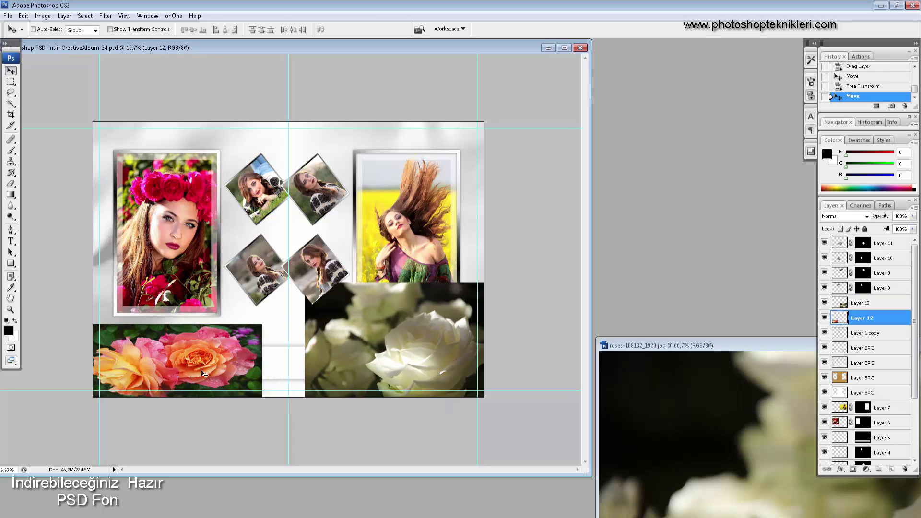
- Enlarge the pink roses layer (Layer 12) to about 132%
key("ctrl+t")
left_click_drag(263, 326, 315, 303)
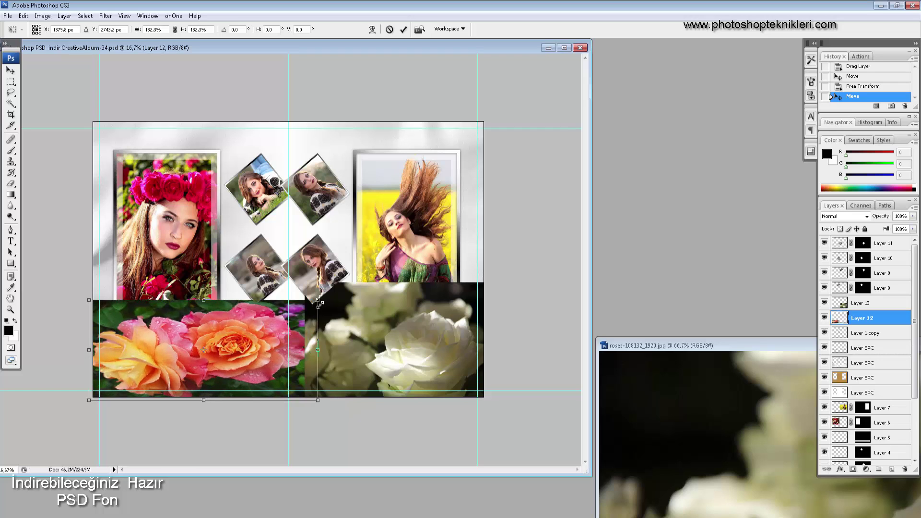
key("Return")
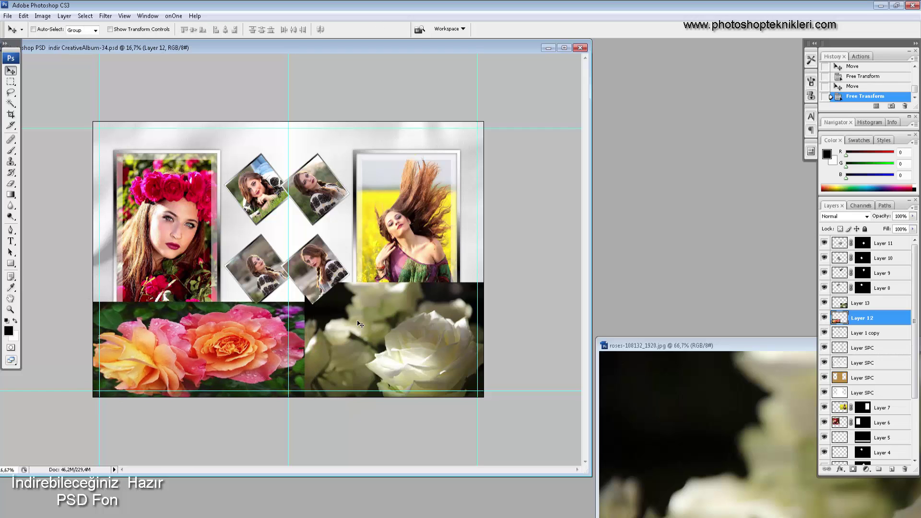
- On the white roses layer, feather a seam selection by 10 pixels and delete it
key("alt+bracketright")
key("m")
left_click_drag(266, 240, 288, 262)
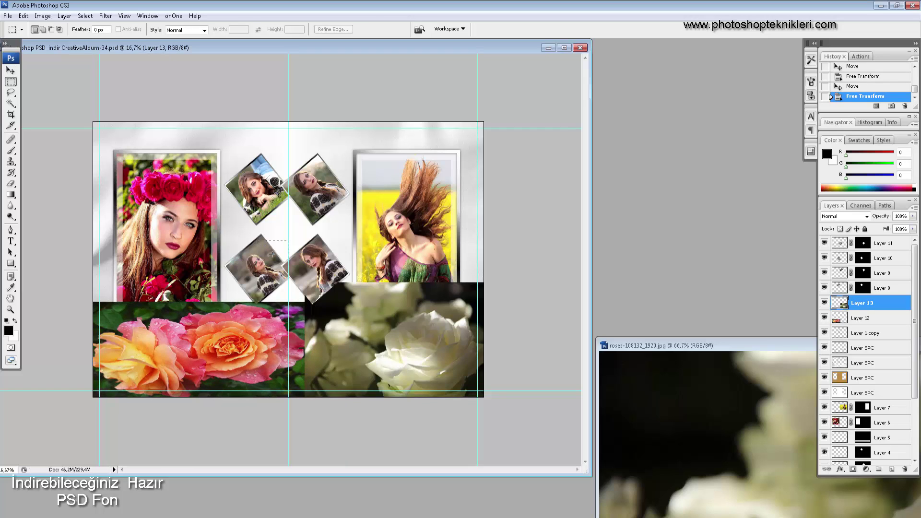
left_click_drag(307, 430, 317, 432)
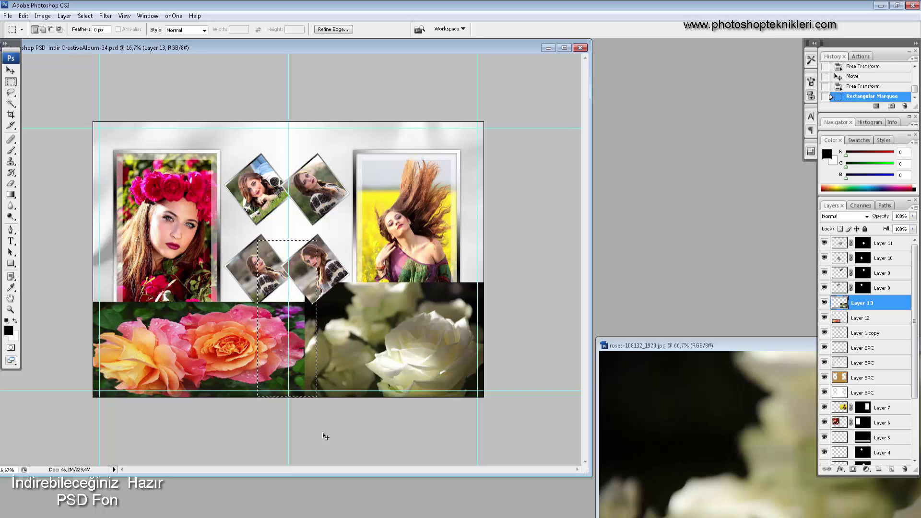
key("ctrl+alt+d")
type("10")
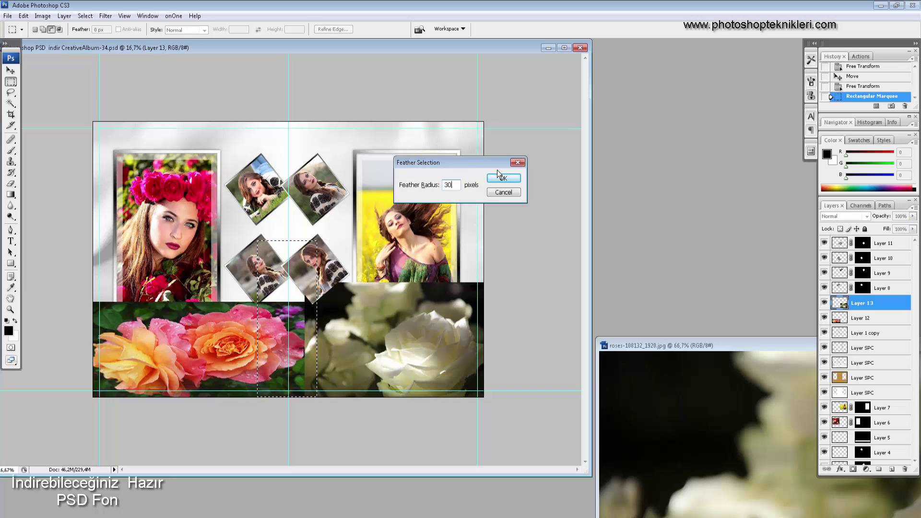
key("Return")
key("Delete")
key("Delete")
key("Delete")
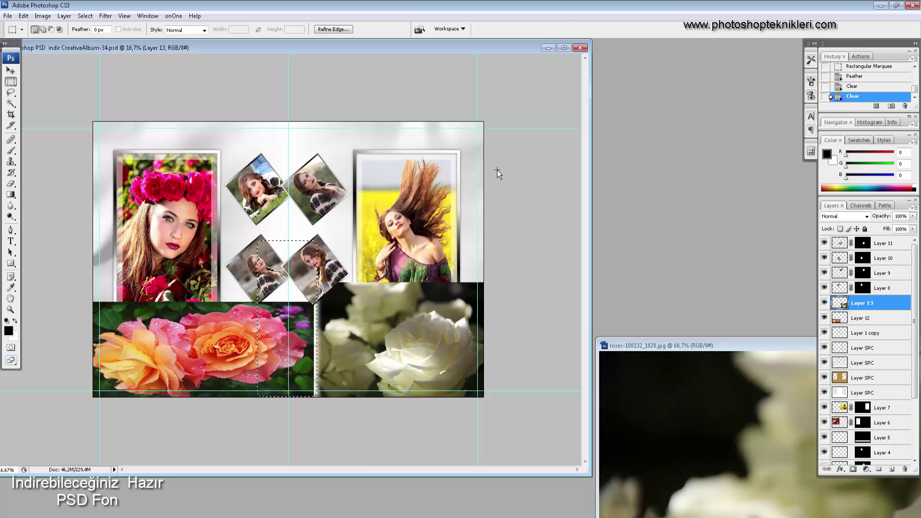
key("ctrl+d")
- Nudge the white roses slightly left and enlarge them to fill the lower right
key("v")
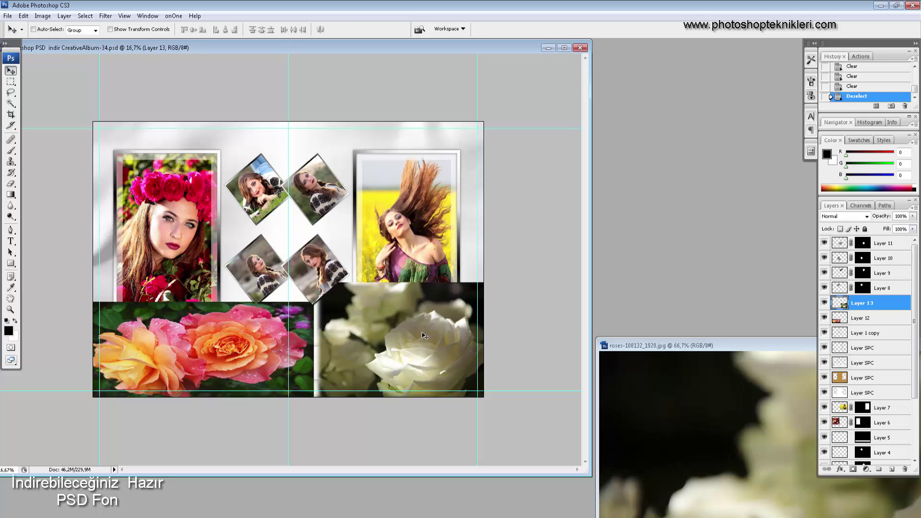
left_click_drag(425, 339, 416, 339)
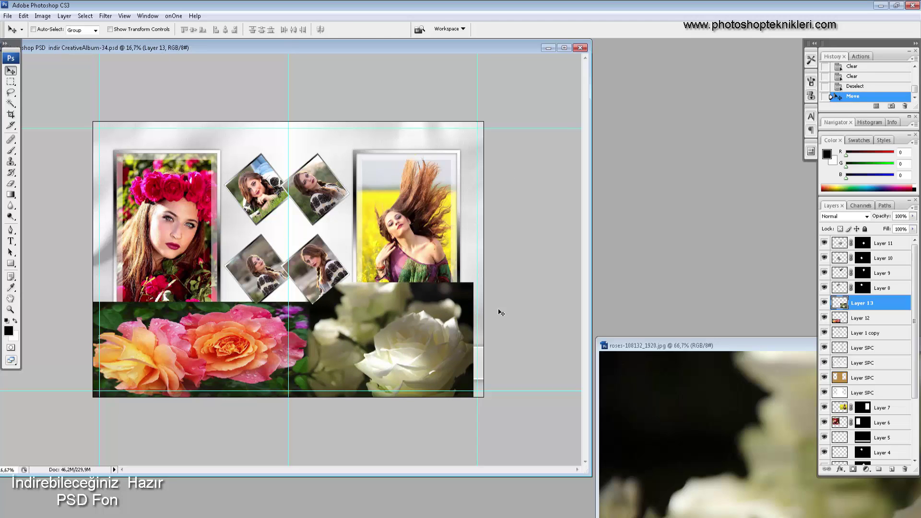
key("ctrl+t")
left_click_drag(478, 283, 486, 275)
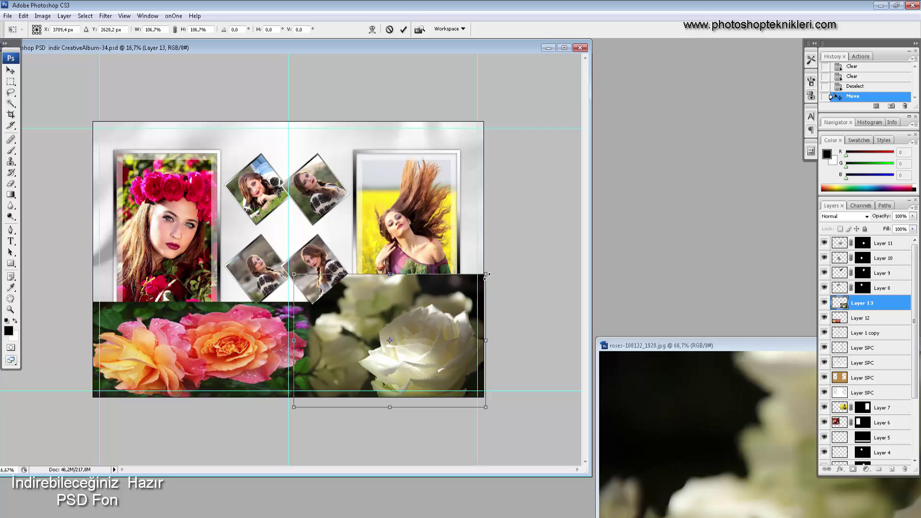
key("Return")
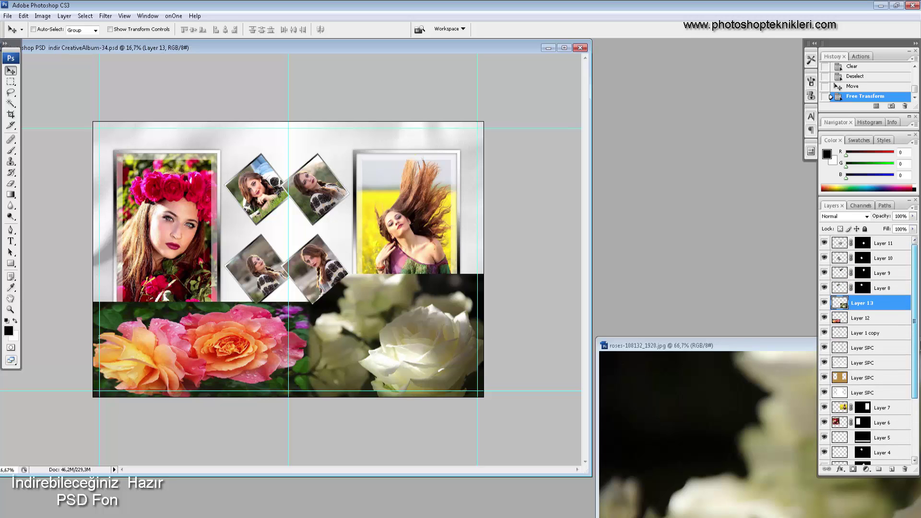
scroll(871, 386, "down", 3)
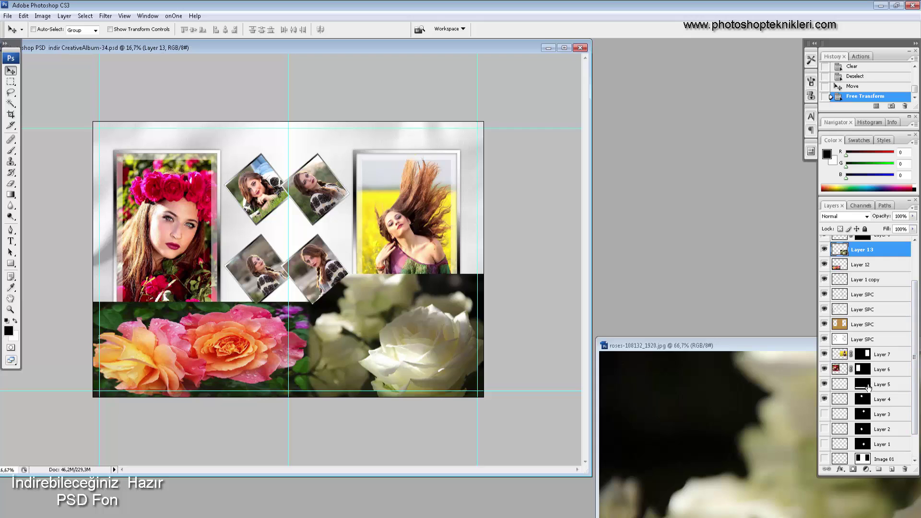
left_click(825, 368)
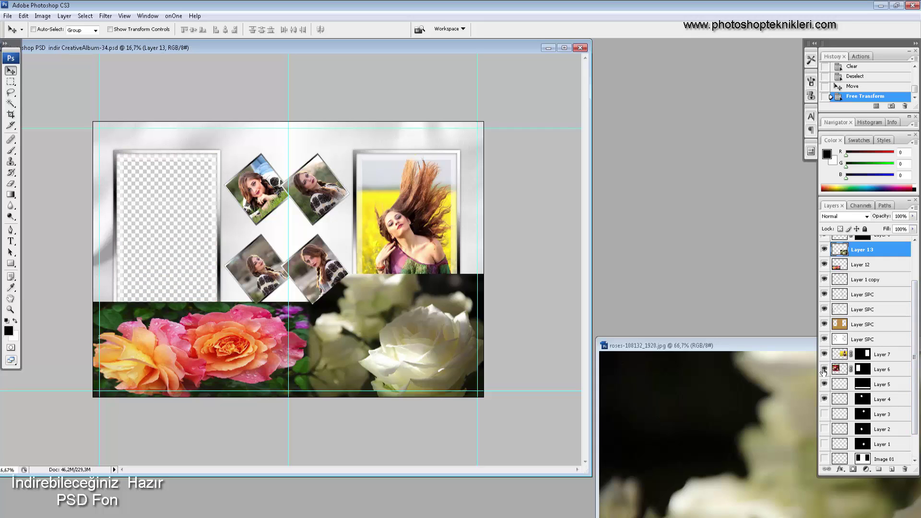
left_click(871, 388)
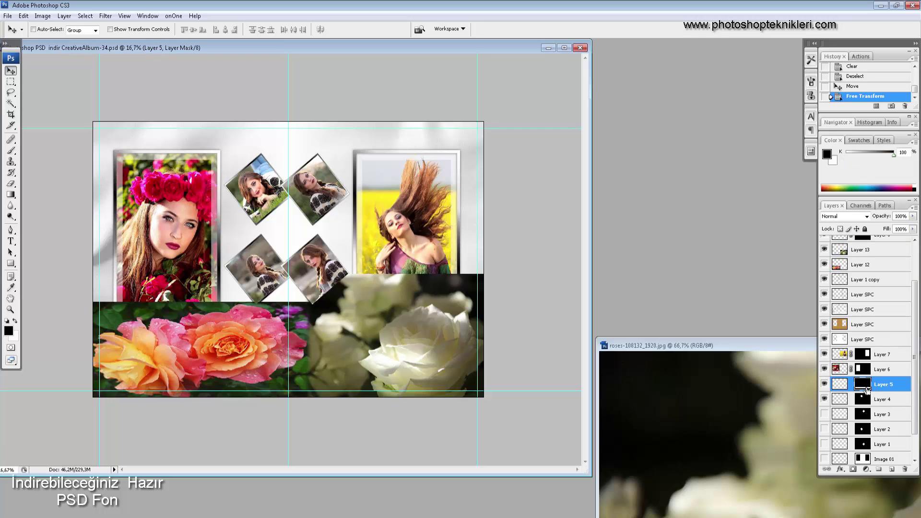
left_click(871, 389, "ctrl")
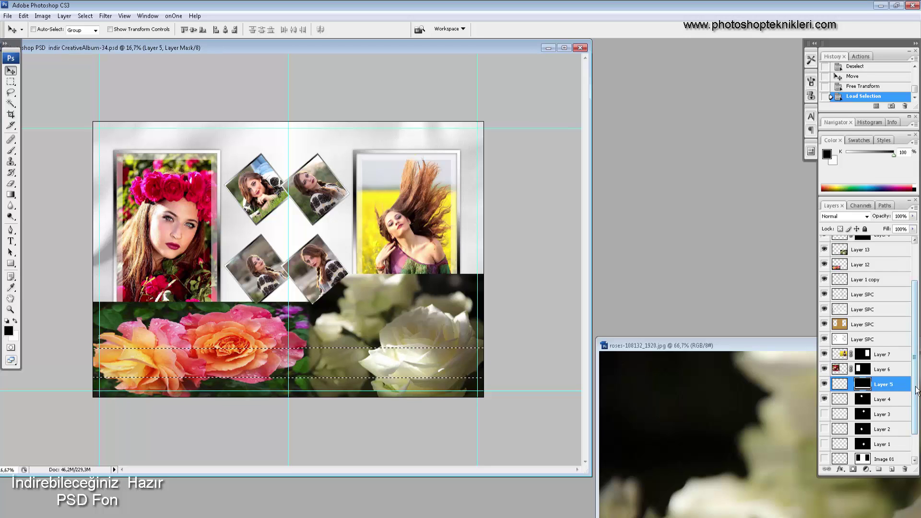
left_click_drag(917, 394, 918, 349)
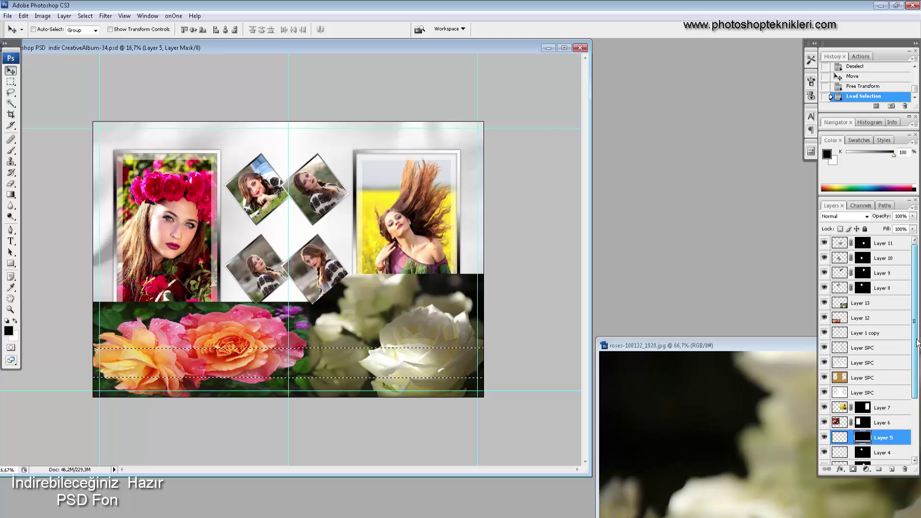
key("ctrl+d")
- Merge the two rose layers into Layer 13 and hide it
left_click(862, 303)
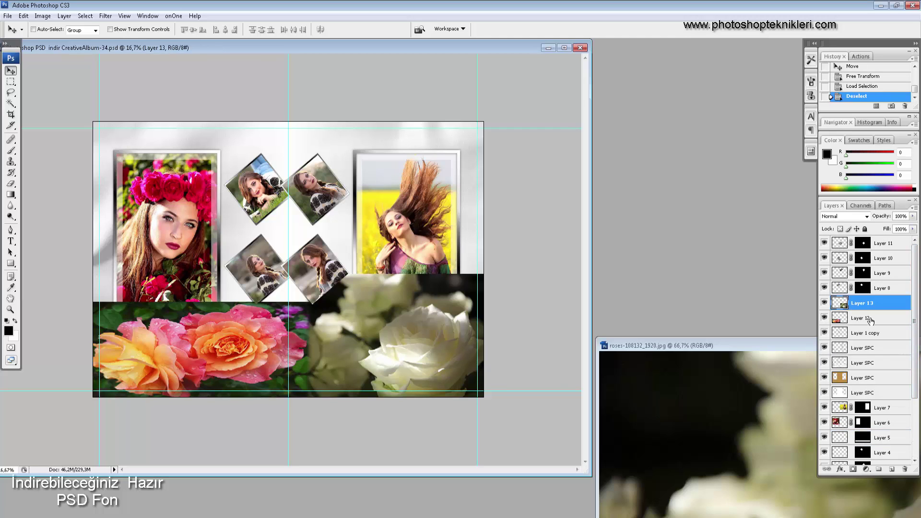
key("ctrl+e")
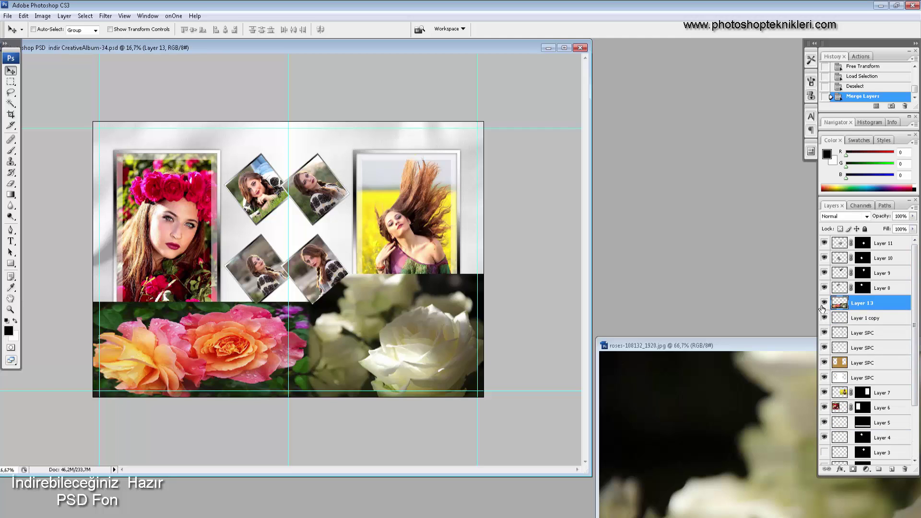
left_click(824, 303)
- Select the band across the lower roses and feather it by 30 pixels
left_click_drag(918, 367, 920, 398)
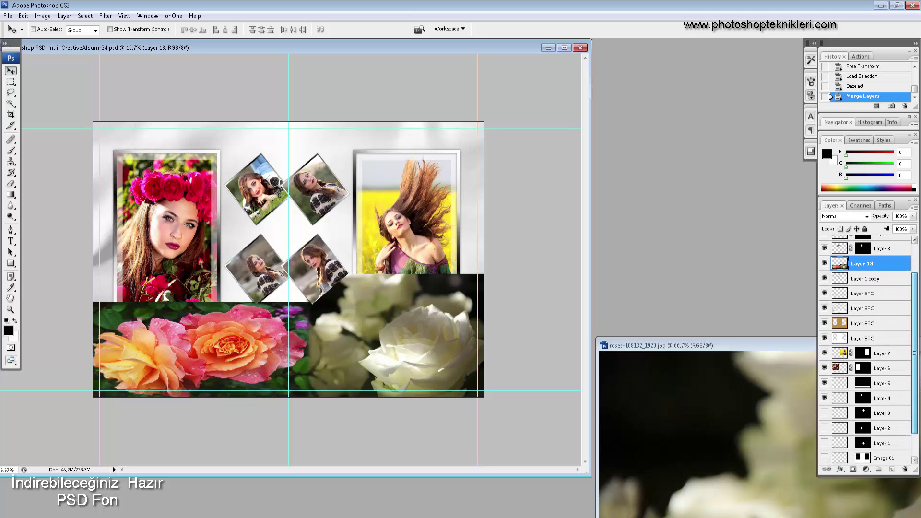
left_click(863, 387, "ctrl")
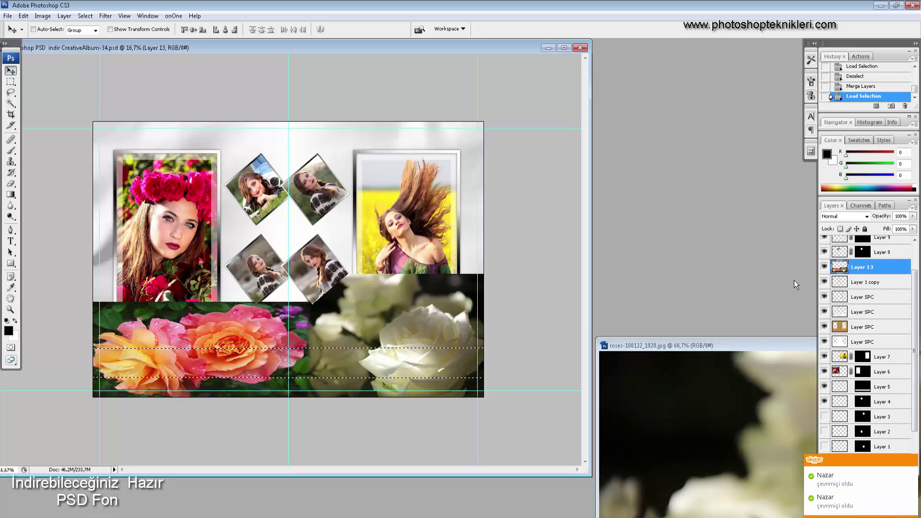
key("ctrl+alt+d")
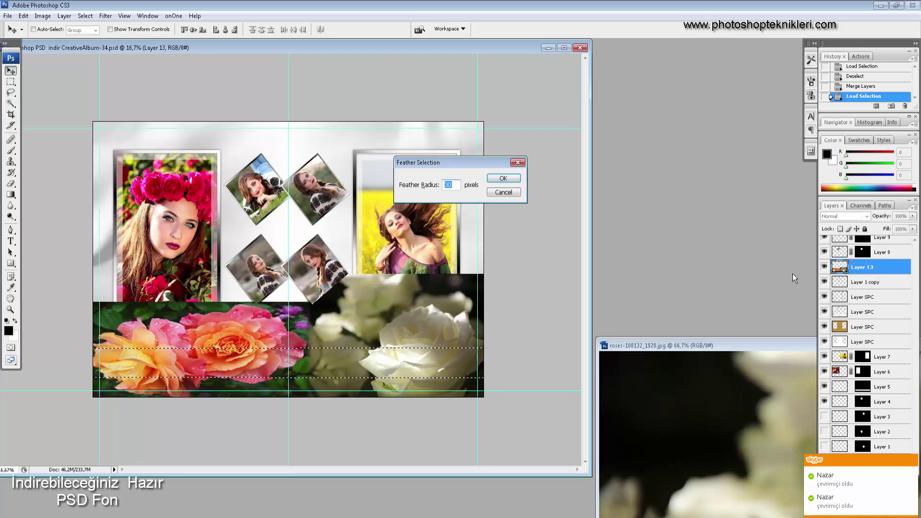
key("Return")
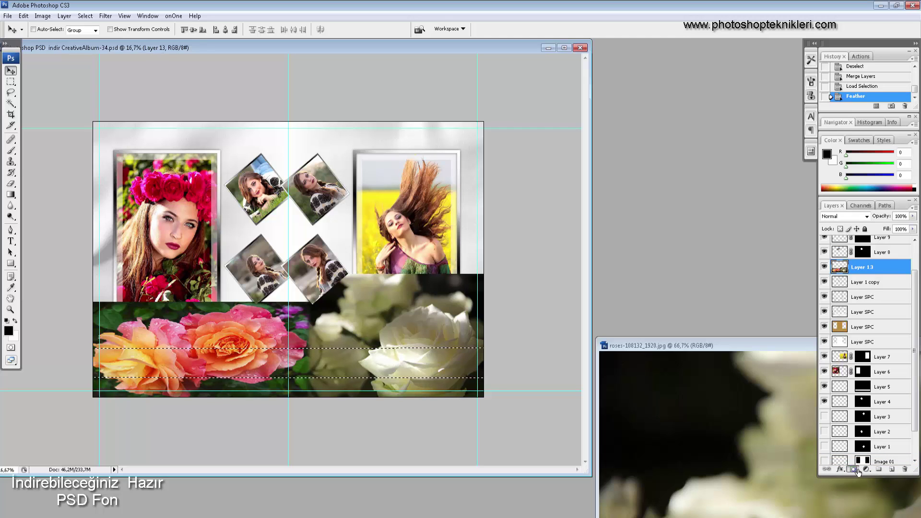
- Mask the rose layer to the feathered band, unlink the mask, and slide the roses down
left_click(856, 471)
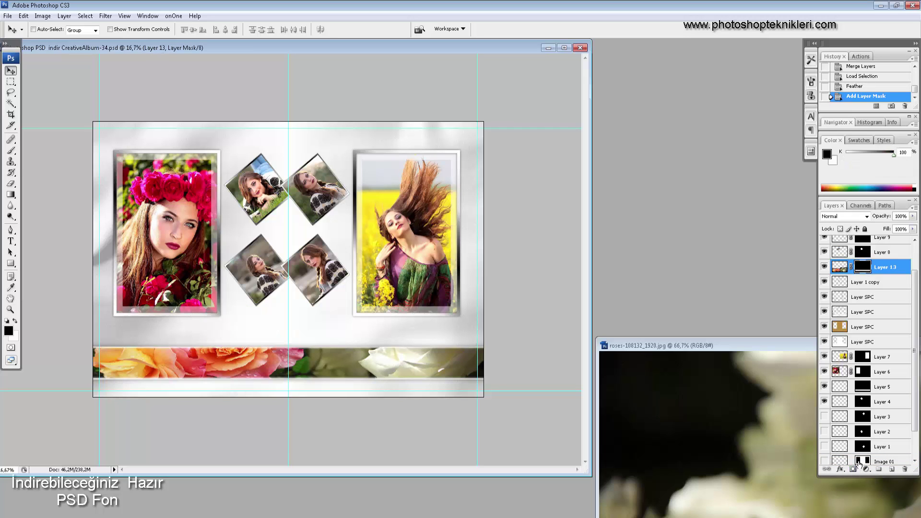
left_click(851, 267)
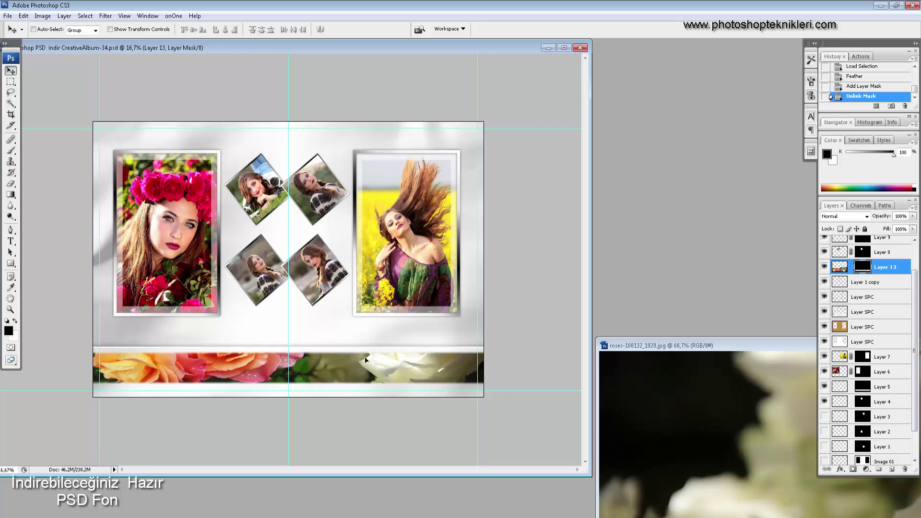
key("ctrl+z")
left_click(839, 269)
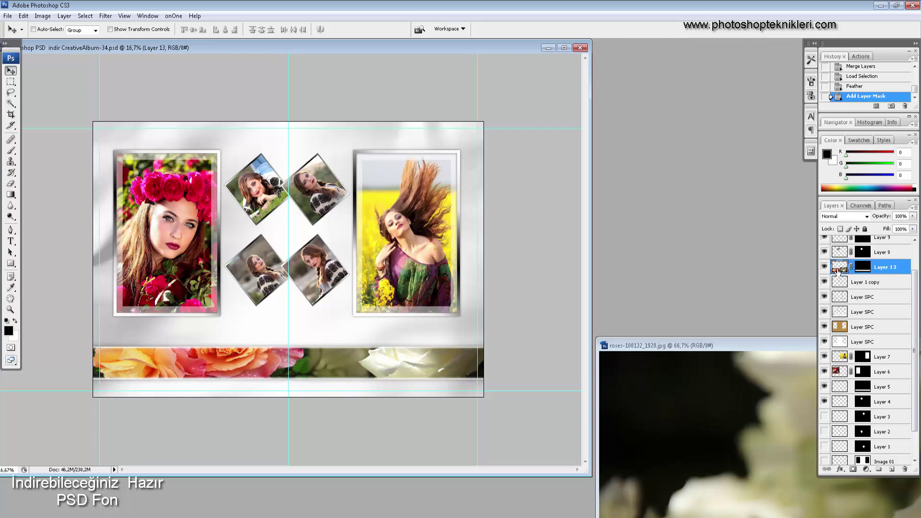
left_click(851, 267)
left_click_drag(373, 366, 372, 387)
- Zoom the album view to 25% and cycle to full-screen view on black
left_click(372, 388)
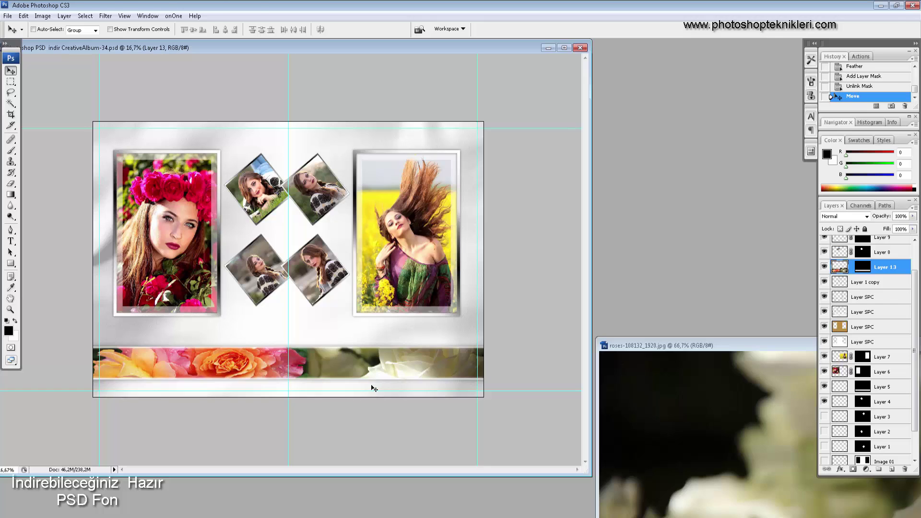
key("f")
key("ctrl+plus")
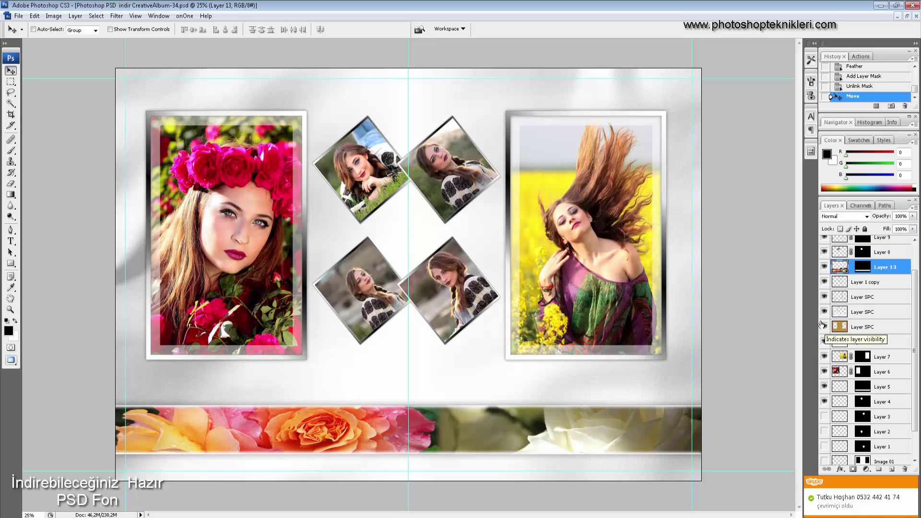
key("f")
key("f")
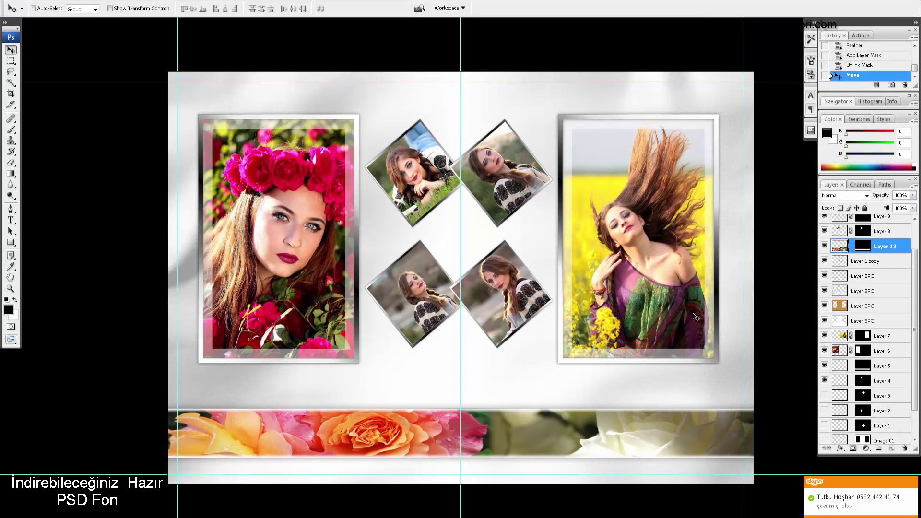
key("f")
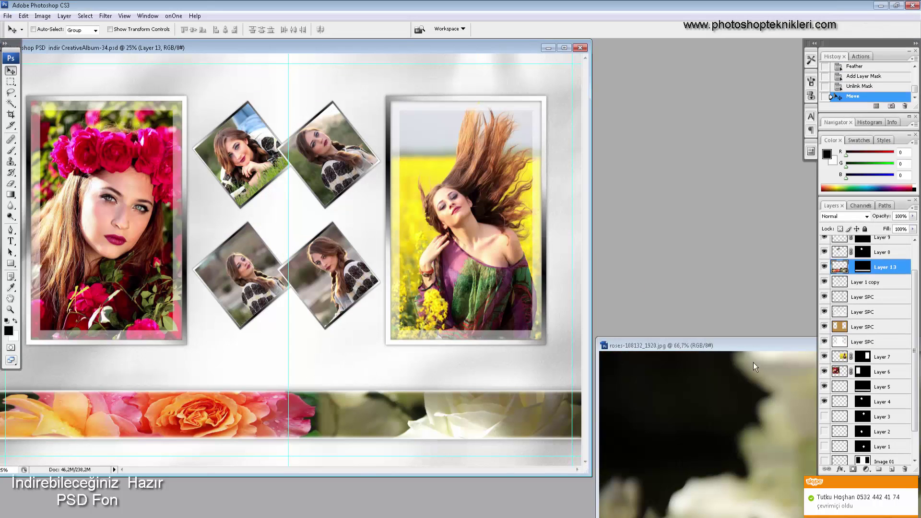
- Copy roses-108132_1920.jpg into the album as Layer 14, lower it, and shift it upper left
mouse_move(731, 344)
left_mouse_down()
mouse_move(785, 214)
mouse_move(538, 42)
mouse_move(190, 57)
left_mouse_up()
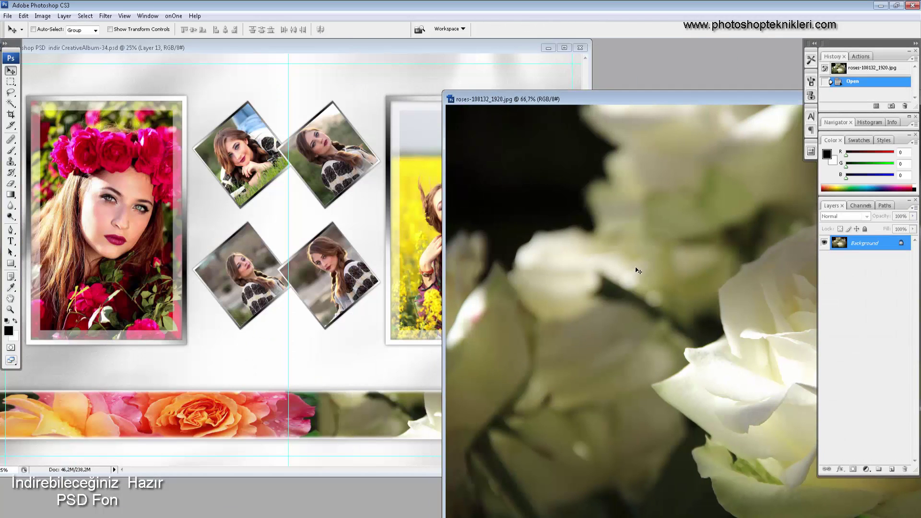
mouse_move(631, 265)
left_mouse_down()
mouse_move(382, 221)
mouse_move(369, 181)
left_mouse_up()
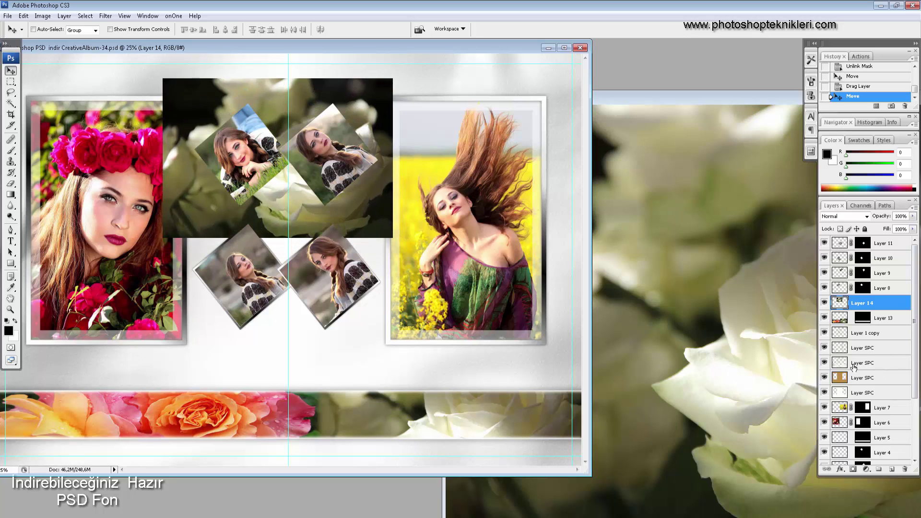
left_click_drag(832, 302, 839, 385)
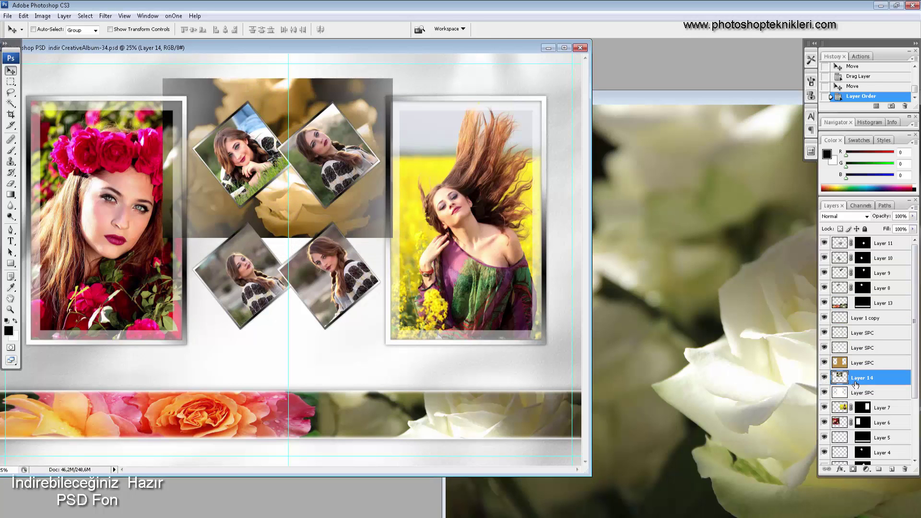
key("f")
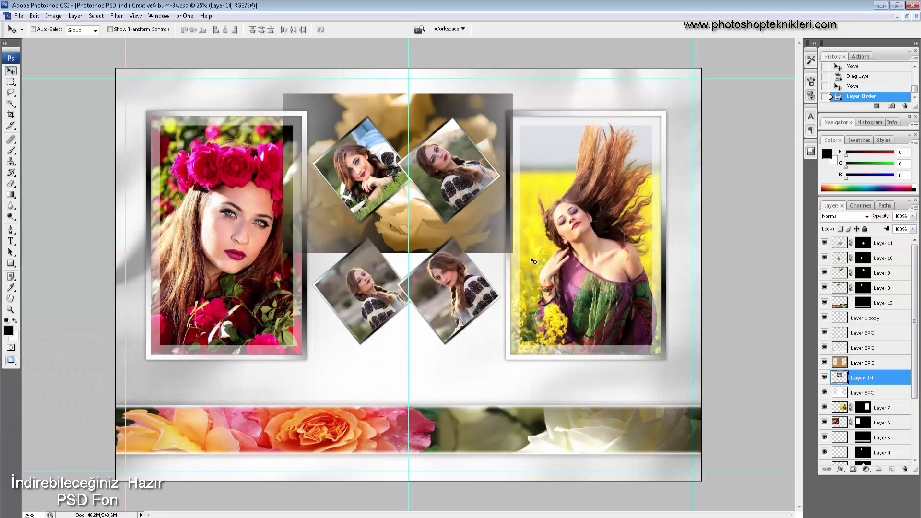
mouse_move(485, 207)
left_mouse_down()
mouse_move(342, 193)
mouse_move(413, 193)
left_mouse_up()
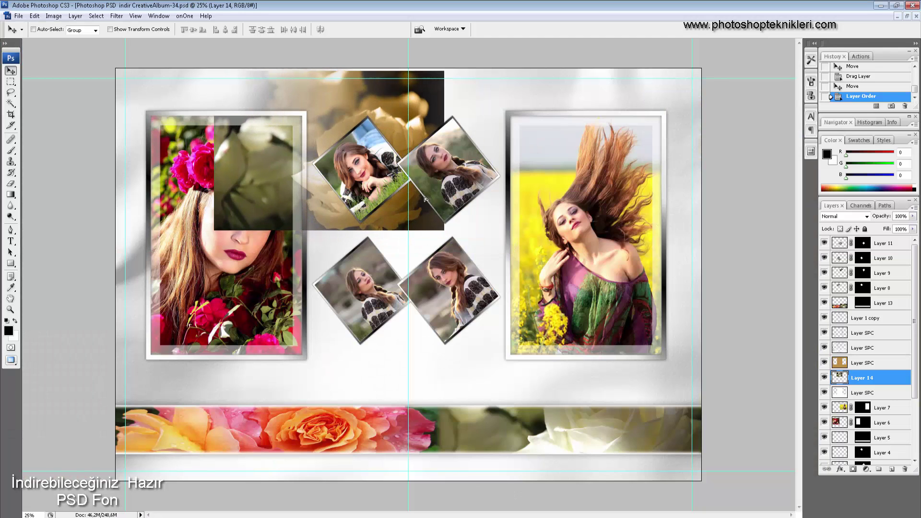
- Enlarge the rose photo to about 336% and move it beneath the portrait frame layers
key("ctrl+t")
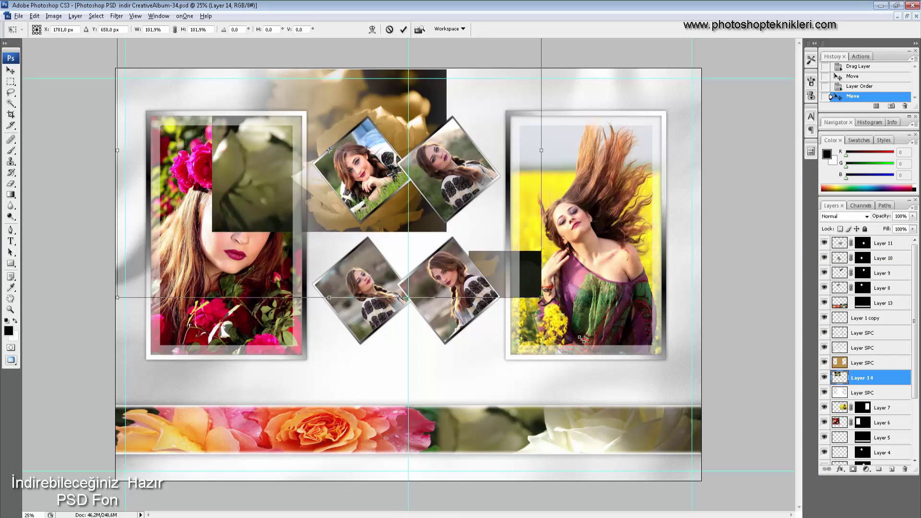
left_click_drag(446, 229, 716, 418)
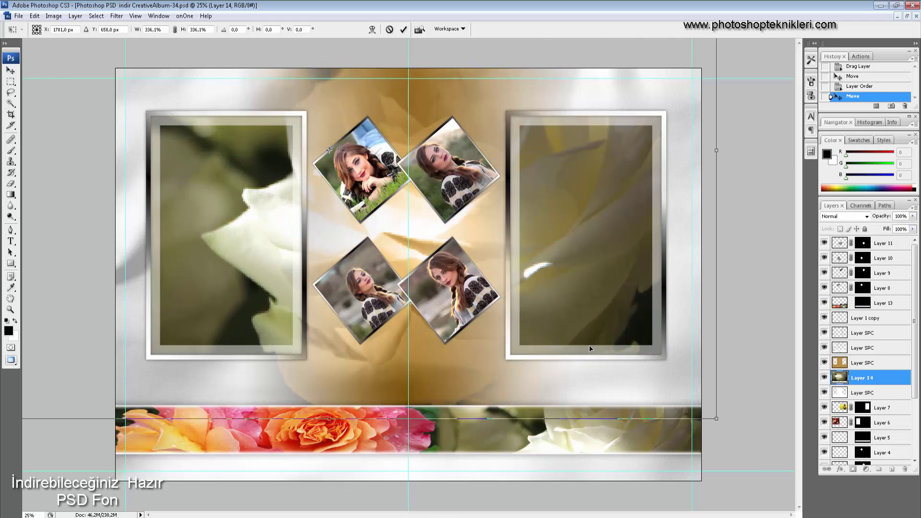
key("Return")
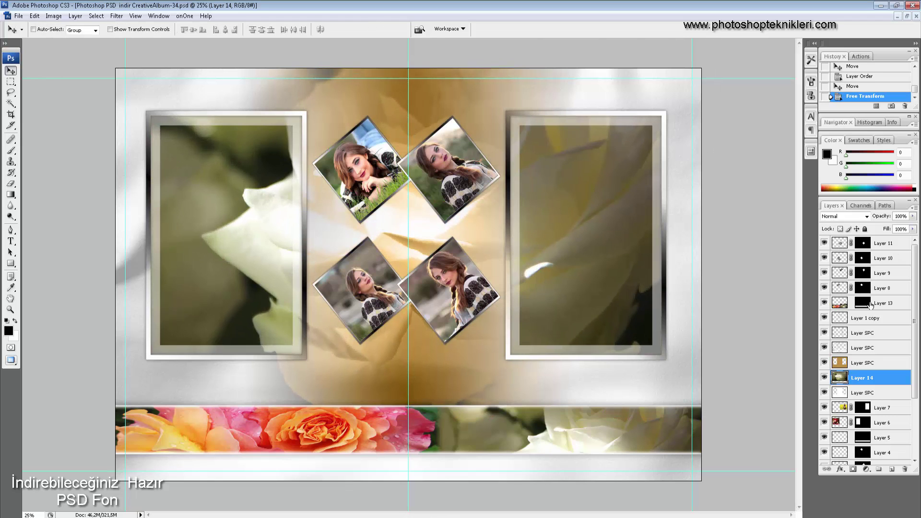
left_click_drag(841, 378, 845, 426)
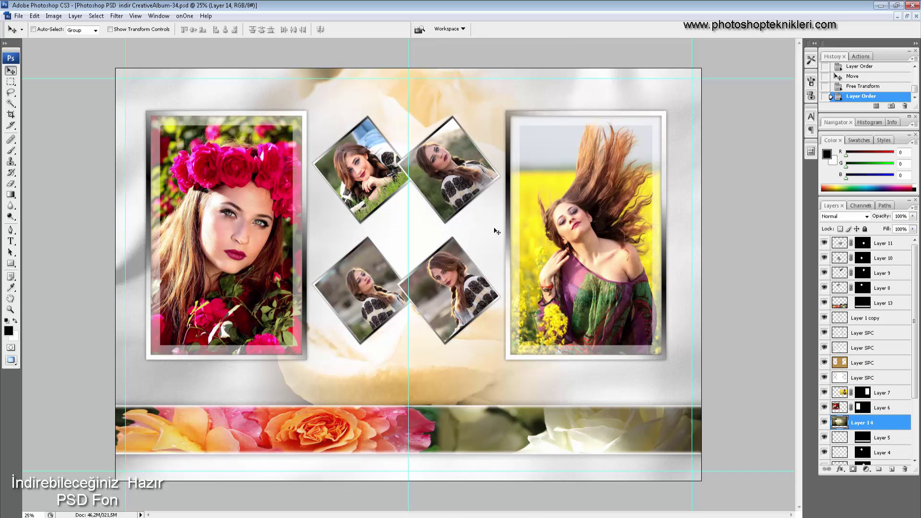
- Leave the lower Layer SPC overlay hidden, comparing with the upper one, to show the golden-rose background
left_click(830, 379)
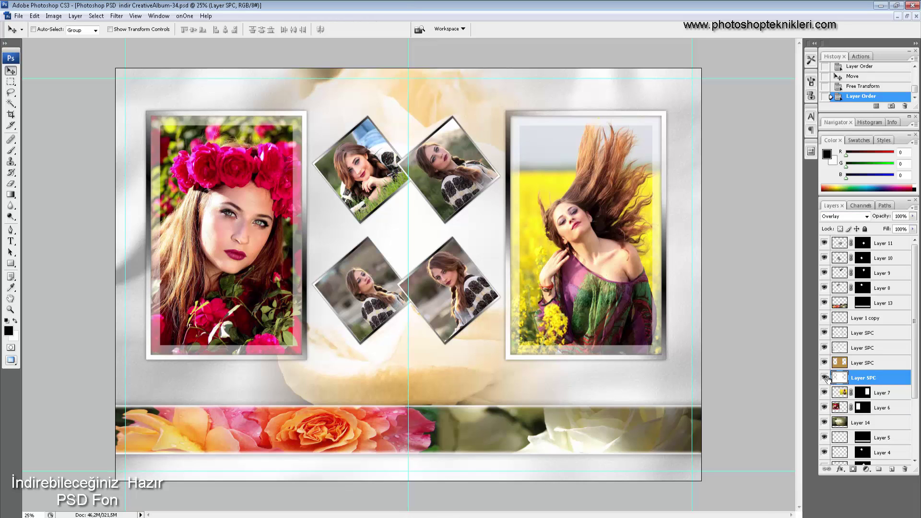
left_click(825, 378)
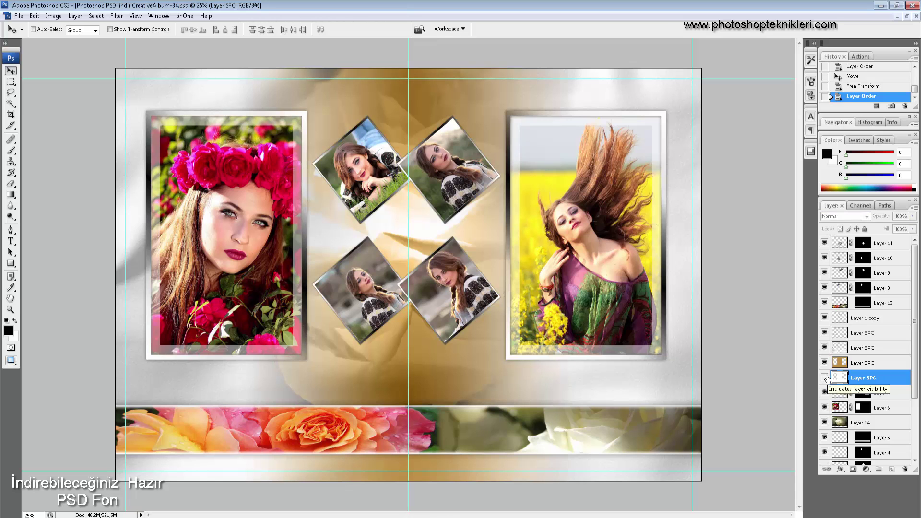
key("g")
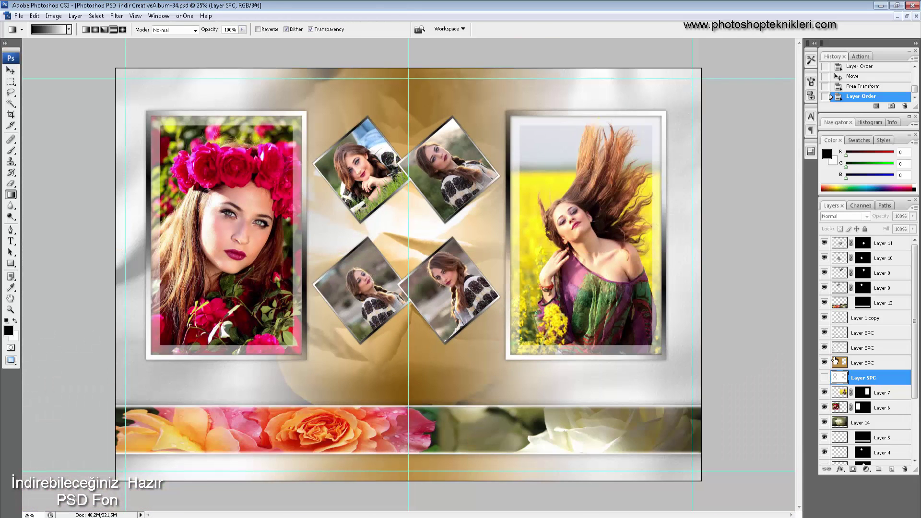
left_click(825, 378)
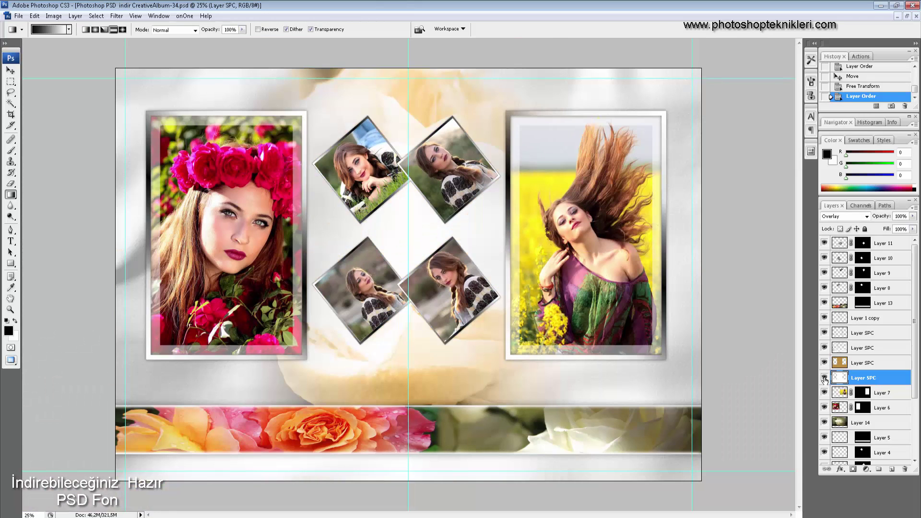
left_click(825, 378)
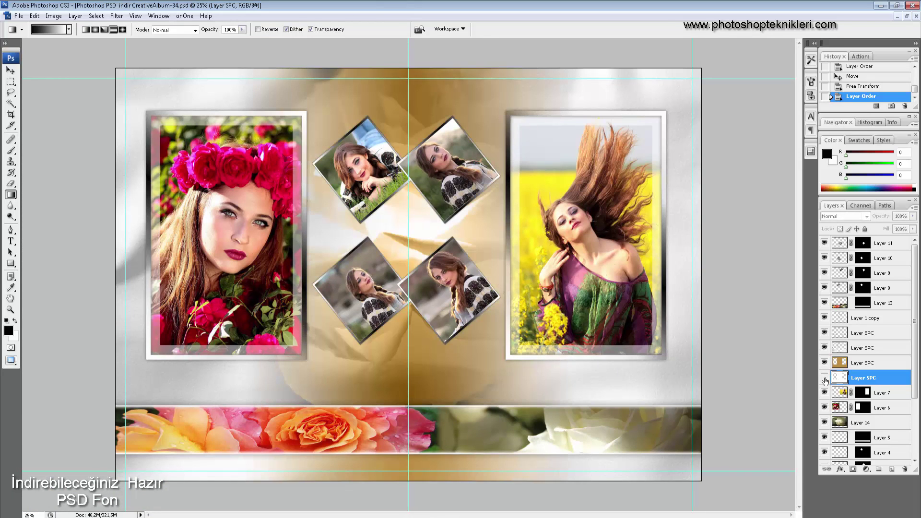
left_click(824, 349)
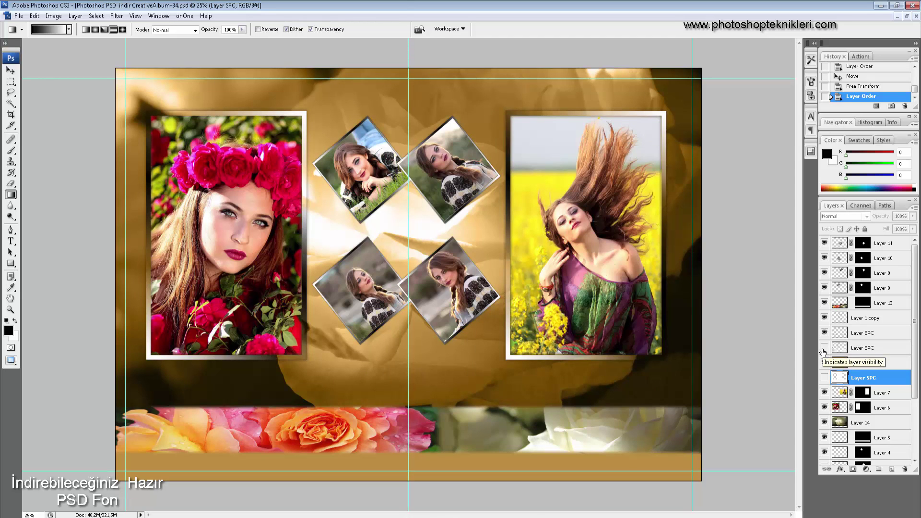
left_click(824, 349)
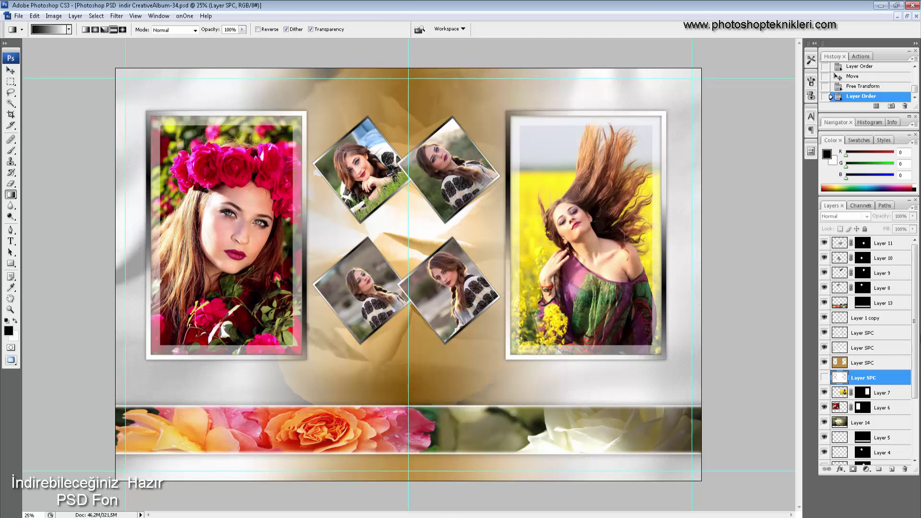